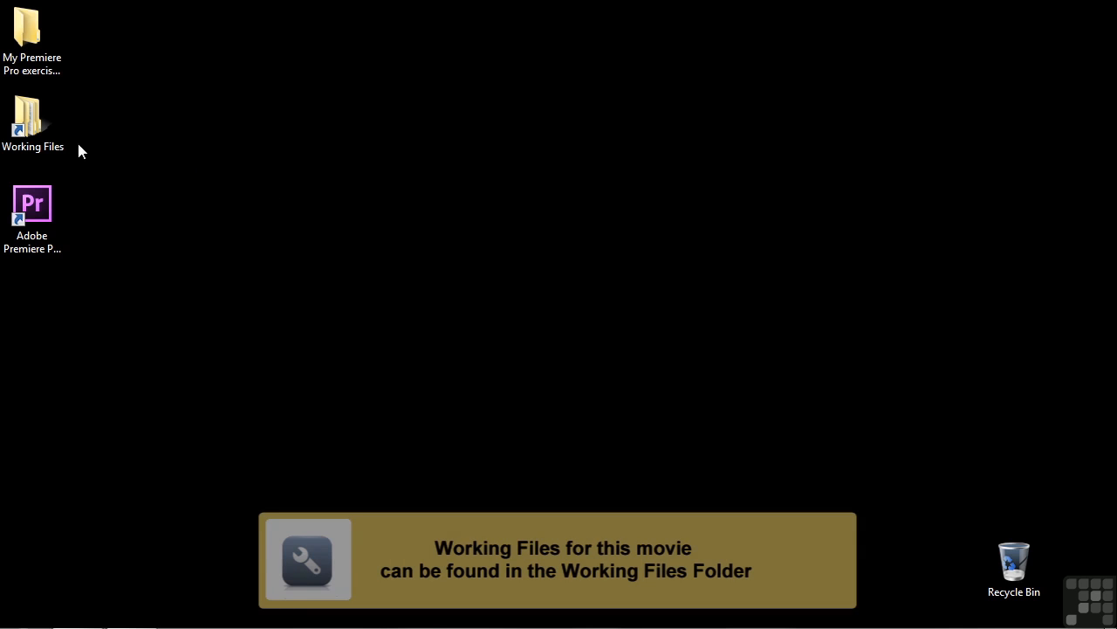
- Open the project 1102-color workspace.prproj from the projects folder inside Working Files
{"action": "double_click", "coordinate": [41, 132]}
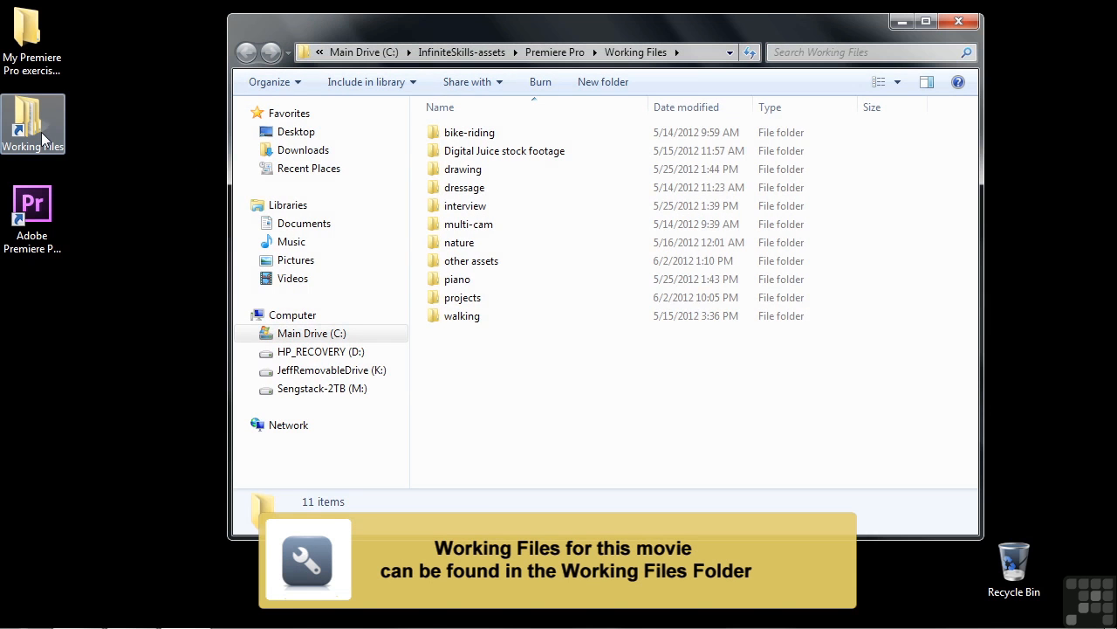
{"action": "double_click", "coordinate": [459, 297]}
{"action": "scroll", "coordinate": [952, 306], "scroll_direction": "down", "scroll_amount": 6}
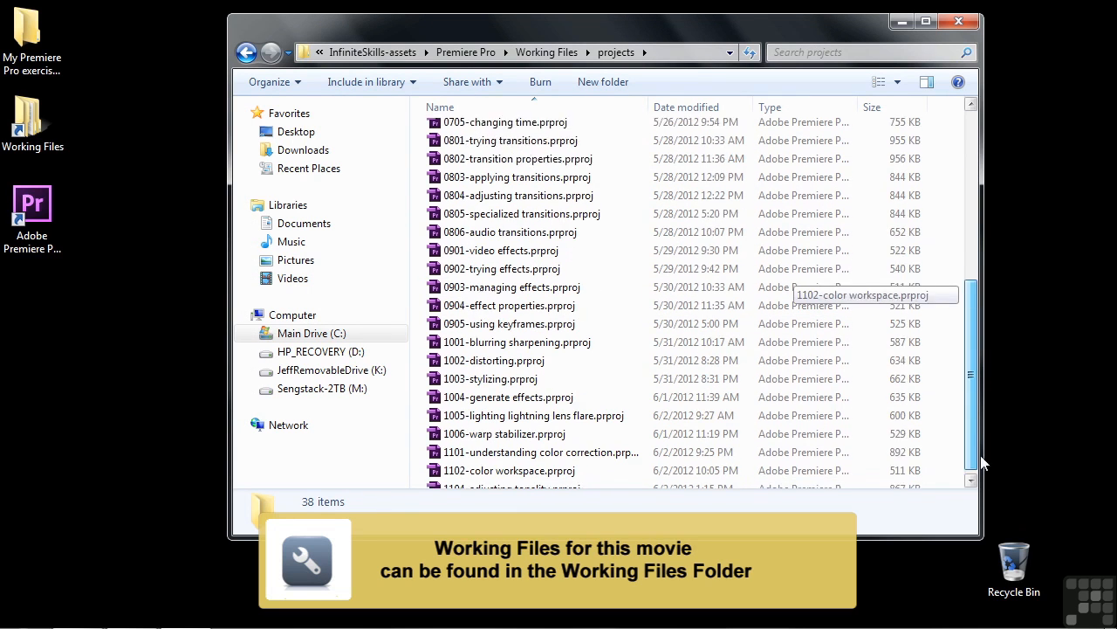
{"action": "left_click", "coordinate": [489, 465]}
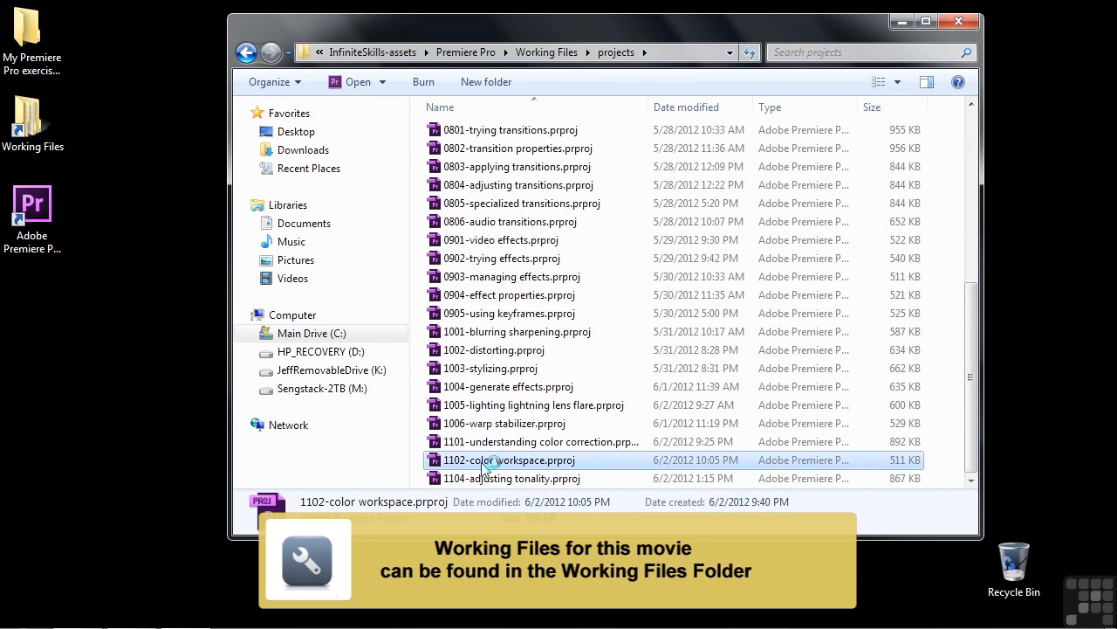
{"action": "double_click", "coordinate": [482, 463]}
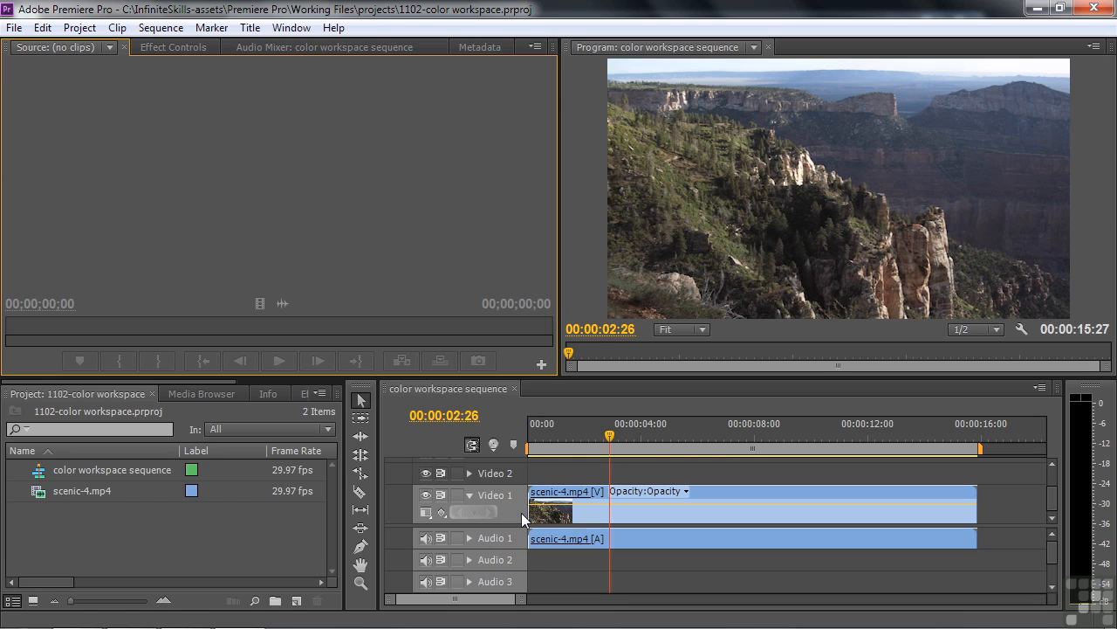
- Switch to the Color Correction workspace layout
{"action": "left_click", "coordinate": [284, 30]}
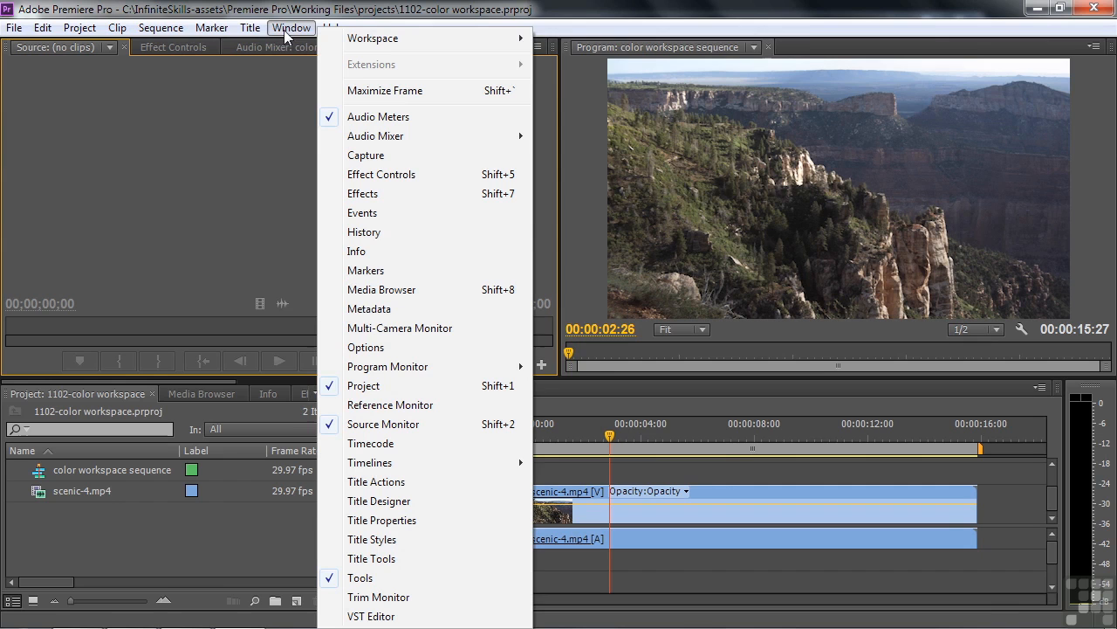
{"action": "mouse_move", "coordinate": [390, 42]}
{"action": "left_click", "coordinate": [584, 59]}
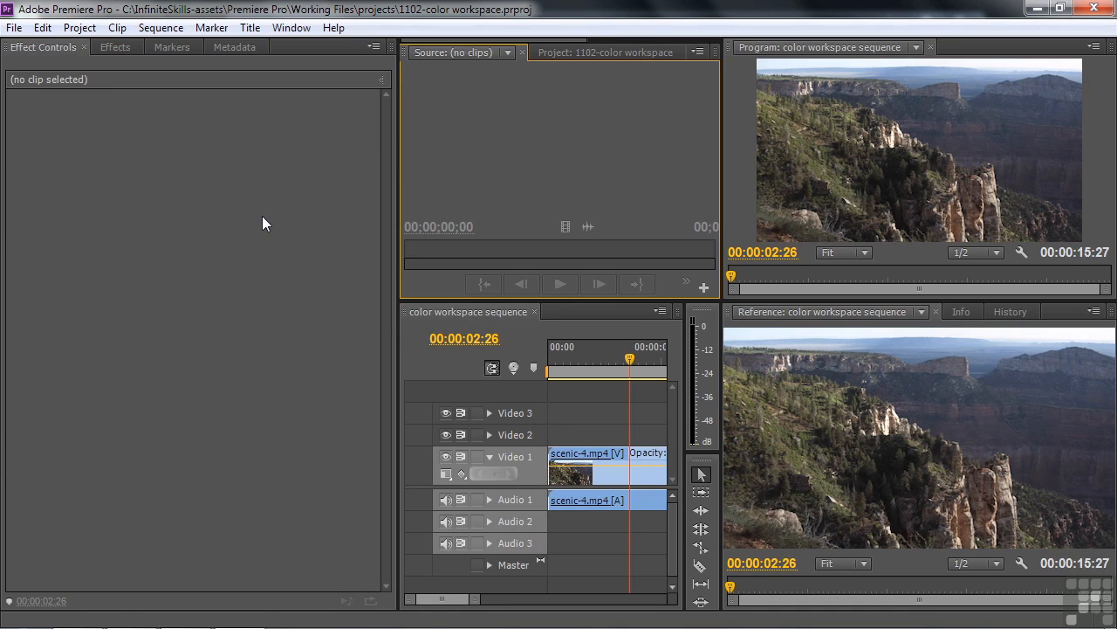
- Select the scenic-4.mp4 clip in the sequence and display the list of available effects
{"action": "left_click", "coordinate": [600, 477]}
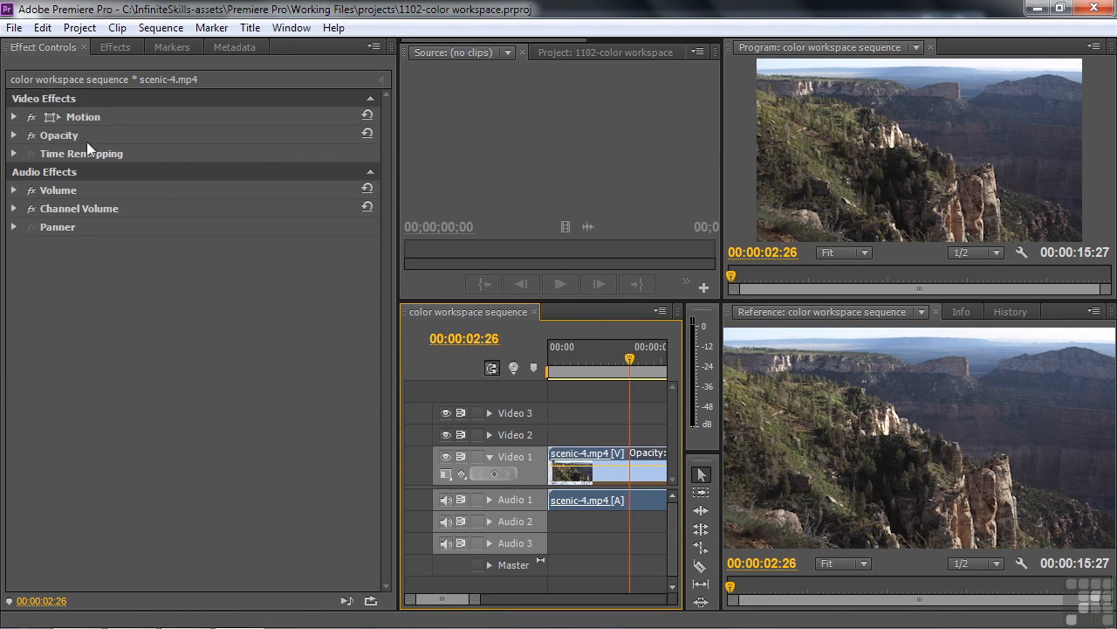
{"action": "left_click", "coordinate": [103, 46]}
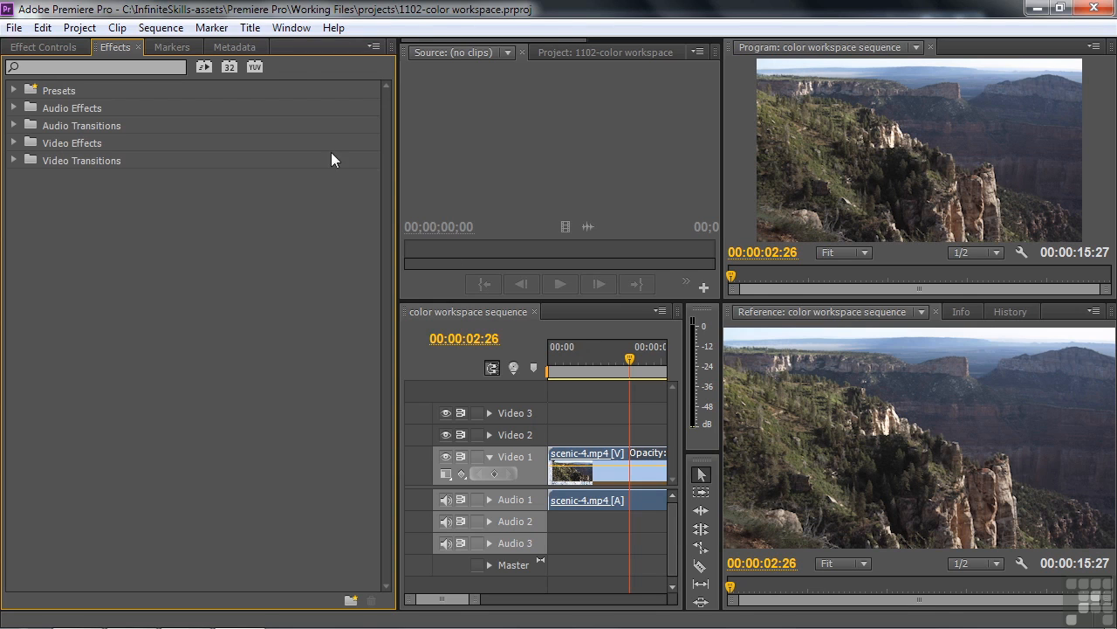
{"action": "left_click", "coordinate": [290, 28]}
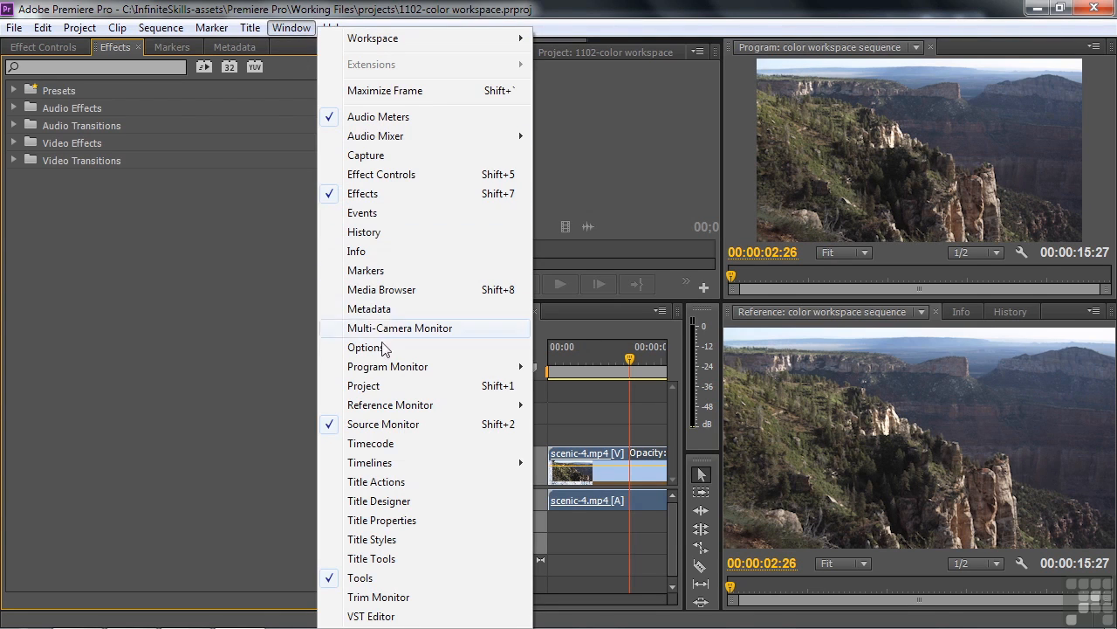
{"action": "mouse_move", "coordinate": [394, 408]}
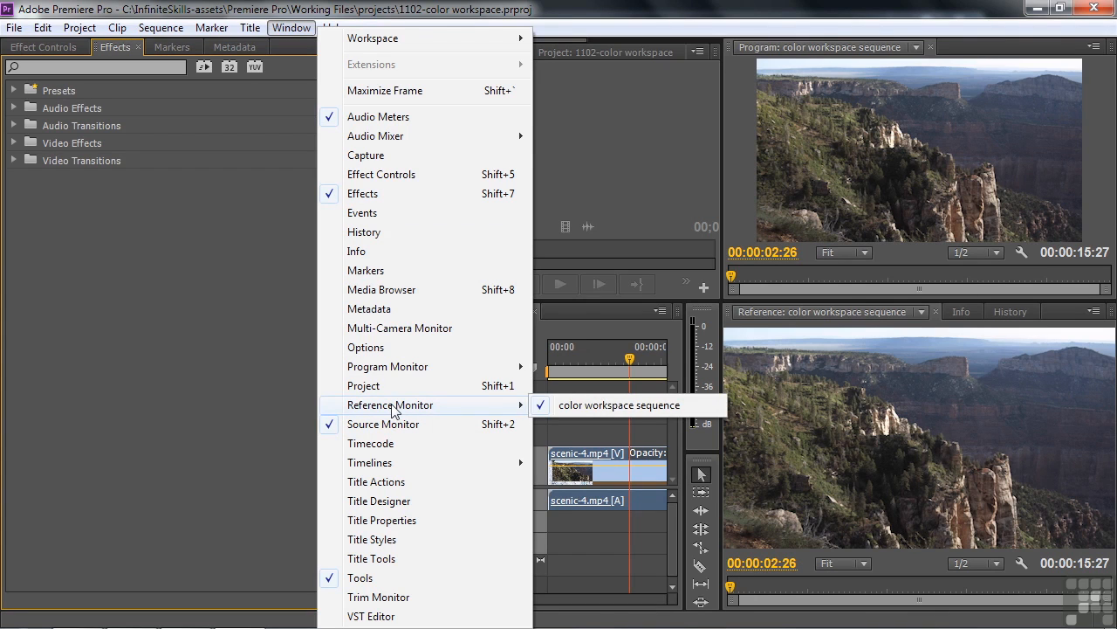
{"action": "left_click", "coordinate": [672, 15]}
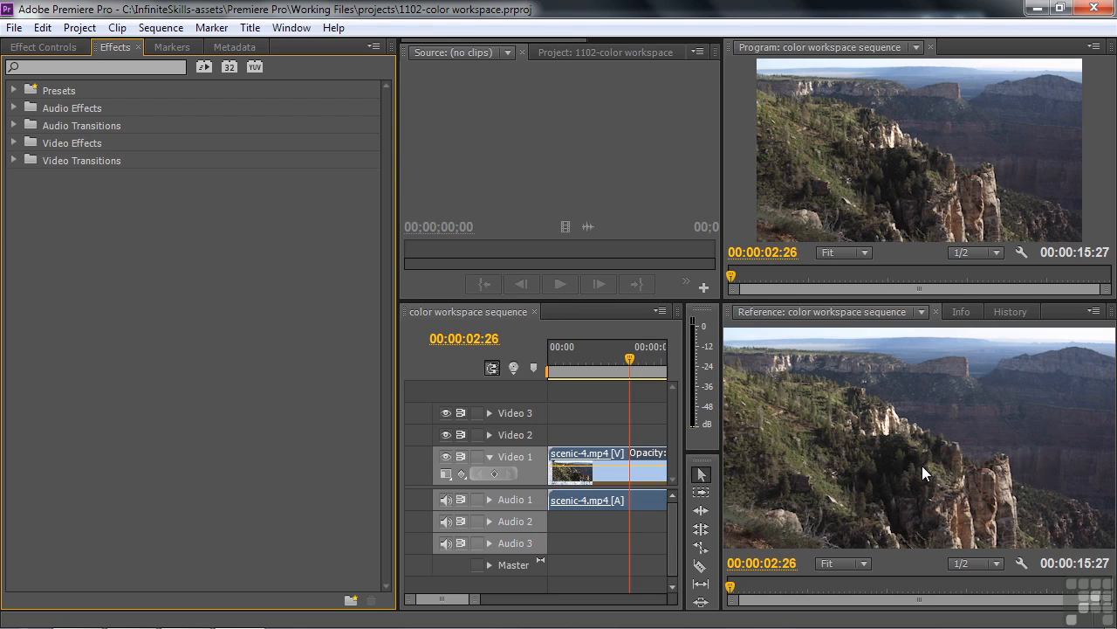
- Set the Reference Monitor to display All Scopes
{"action": "left_click", "coordinate": [1095, 313]}
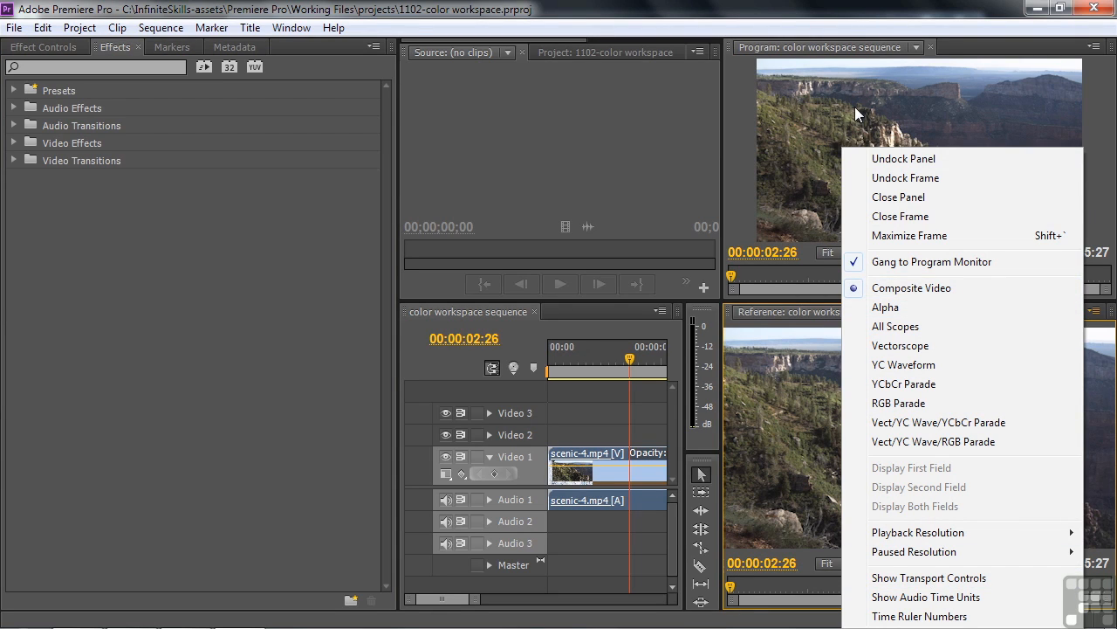
{"action": "left_click", "coordinate": [908, 326]}
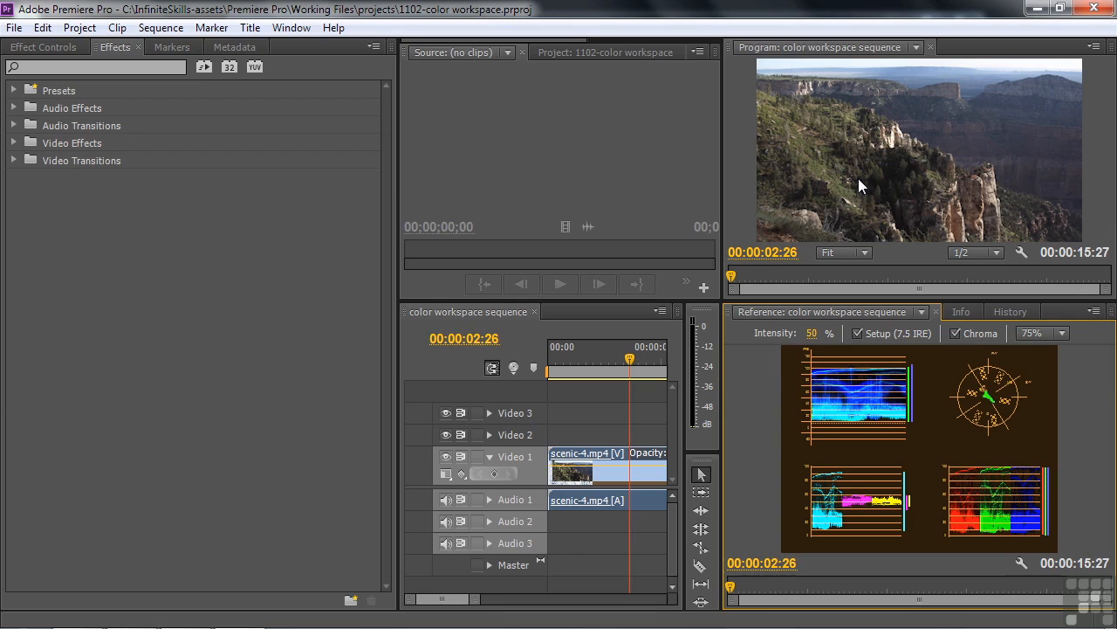
- Show the Reference Monitor's transport controls and hide them again
{"action": "left_click", "coordinate": [1094, 311]}
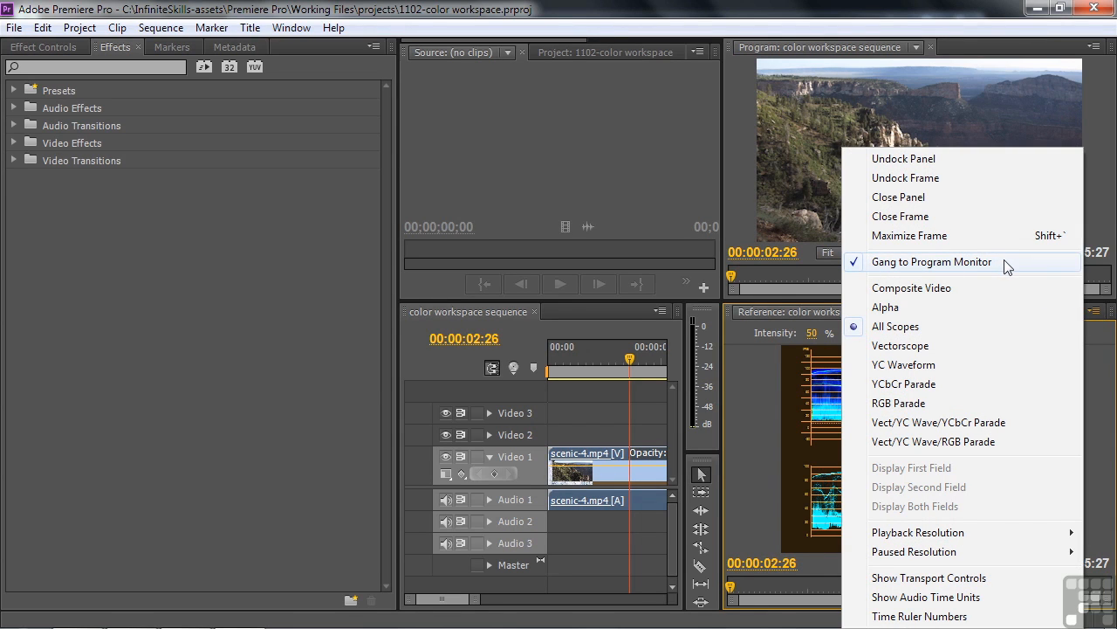
{"action": "left_click", "coordinate": [946, 578]}
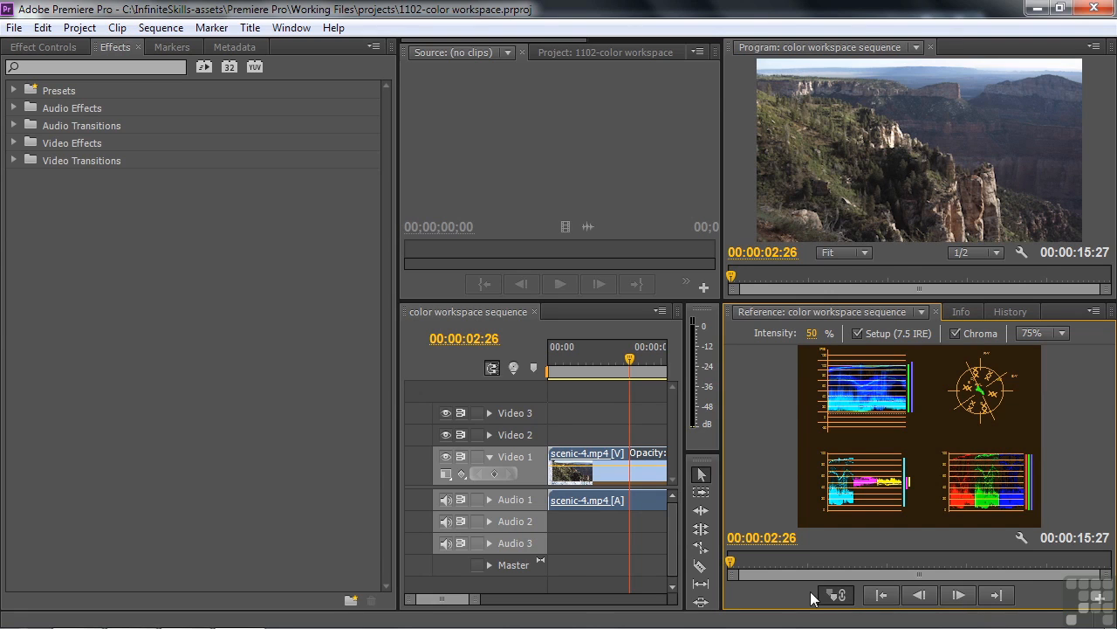
{"action": "left_click", "coordinate": [835, 594]}
{"action": "left_click", "coordinate": [1094, 311]}
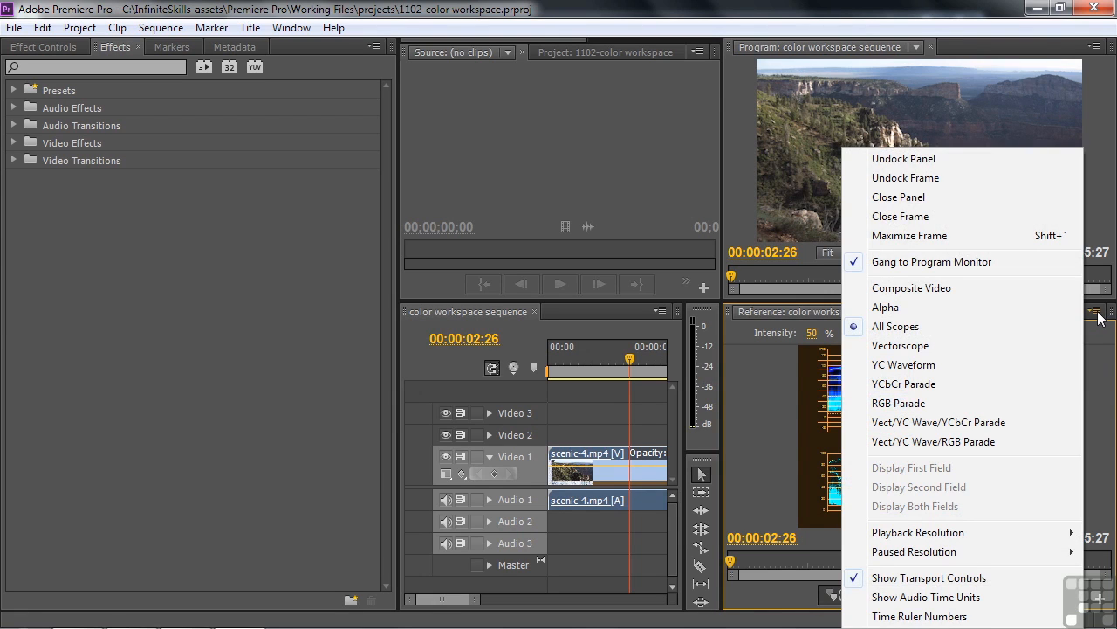
{"action": "left_click", "coordinate": [907, 578]}
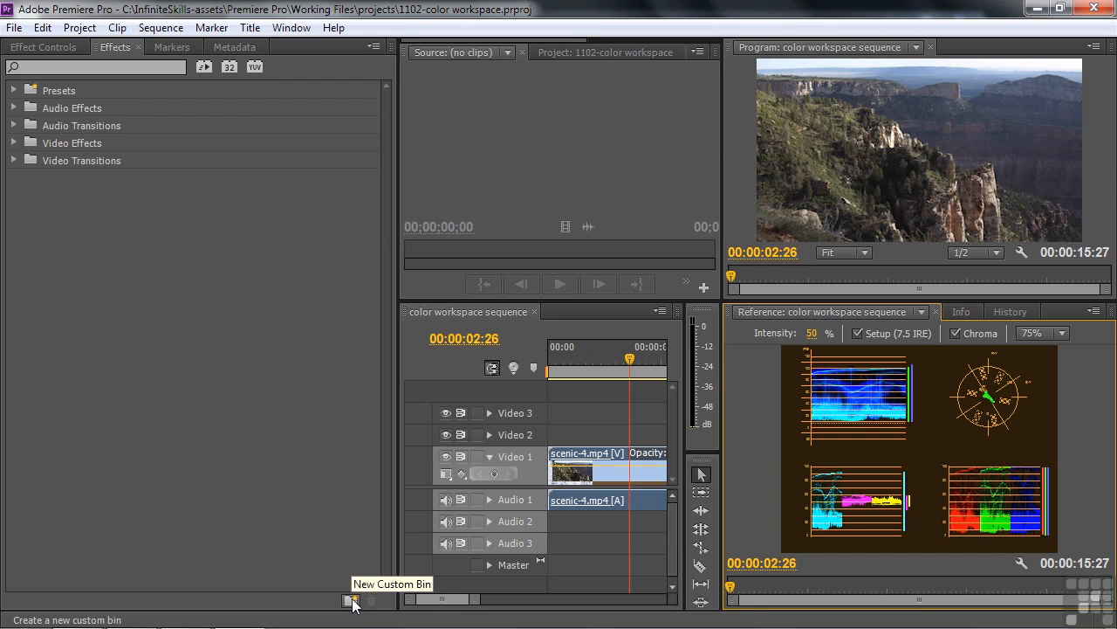
- Create a new custom effects bin named Color Correction
{"action": "left_click", "coordinate": [375, 49]}
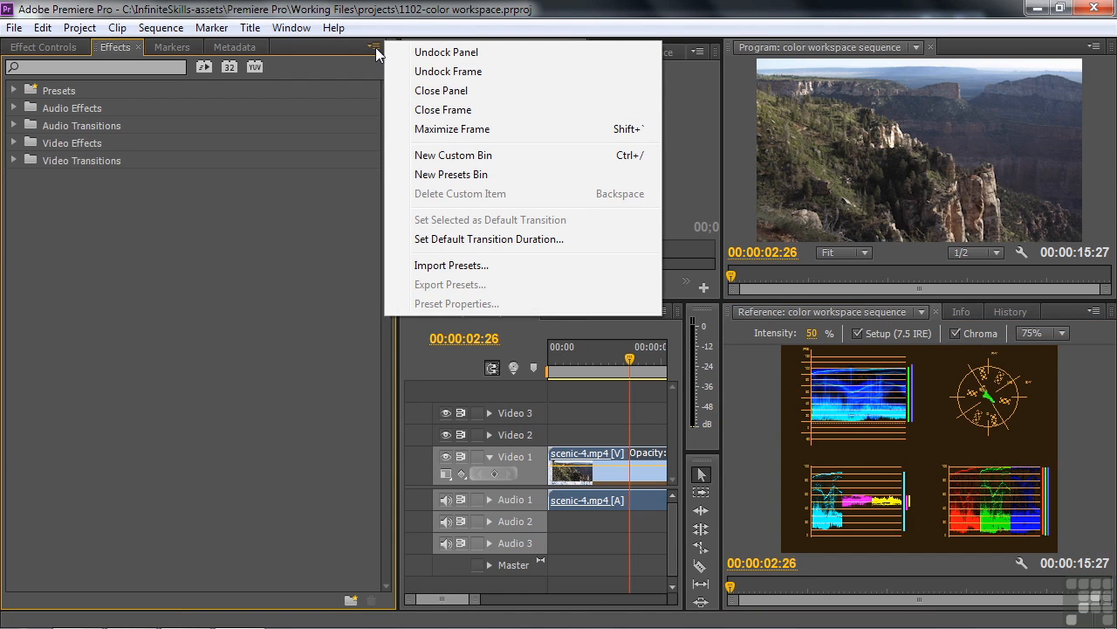
{"action": "left_click", "coordinate": [460, 155]}
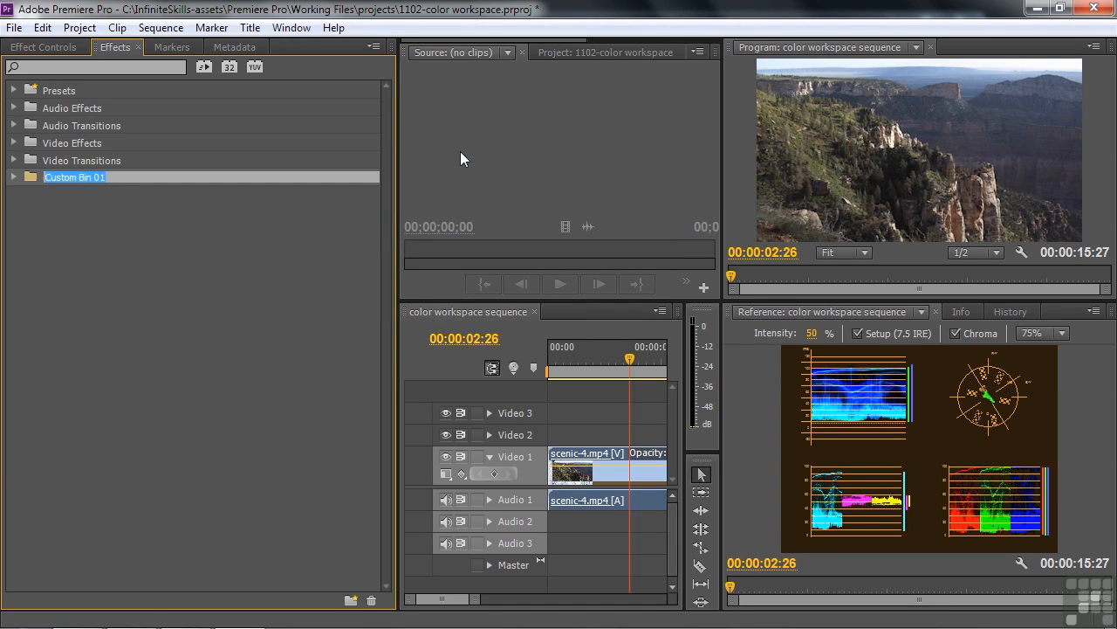
{"action": "type", "text": "Color Correction"}
{"action": "left_click", "coordinate": [216, 203]}
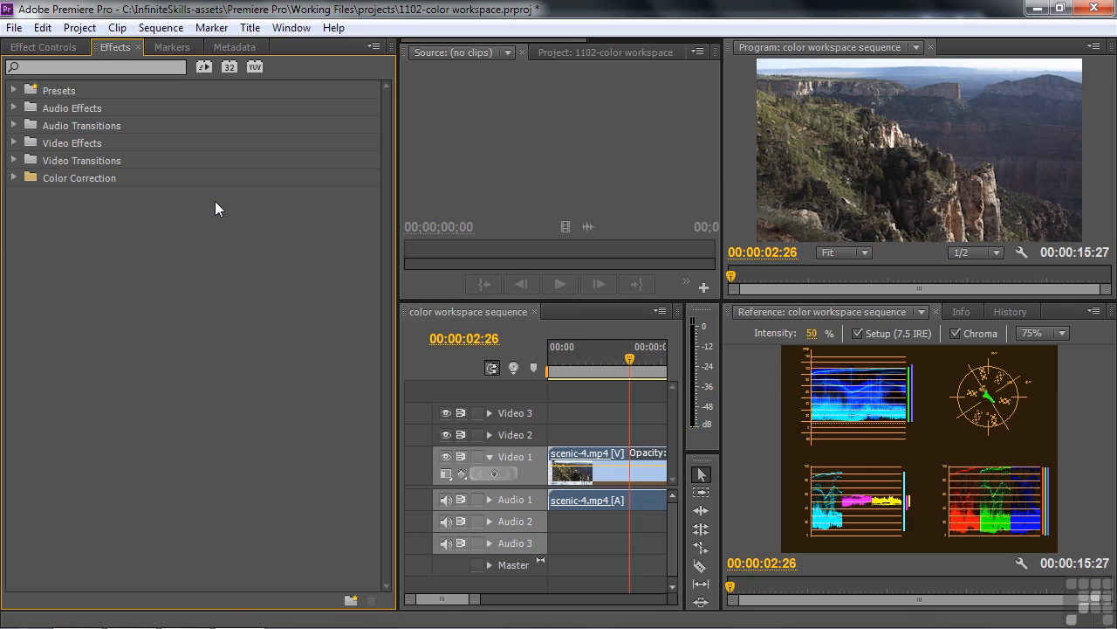
- Look through the effects in the Adjust category of Video Effects and collapse it
{"action": "left_click", "coordinate": [14, 144]}
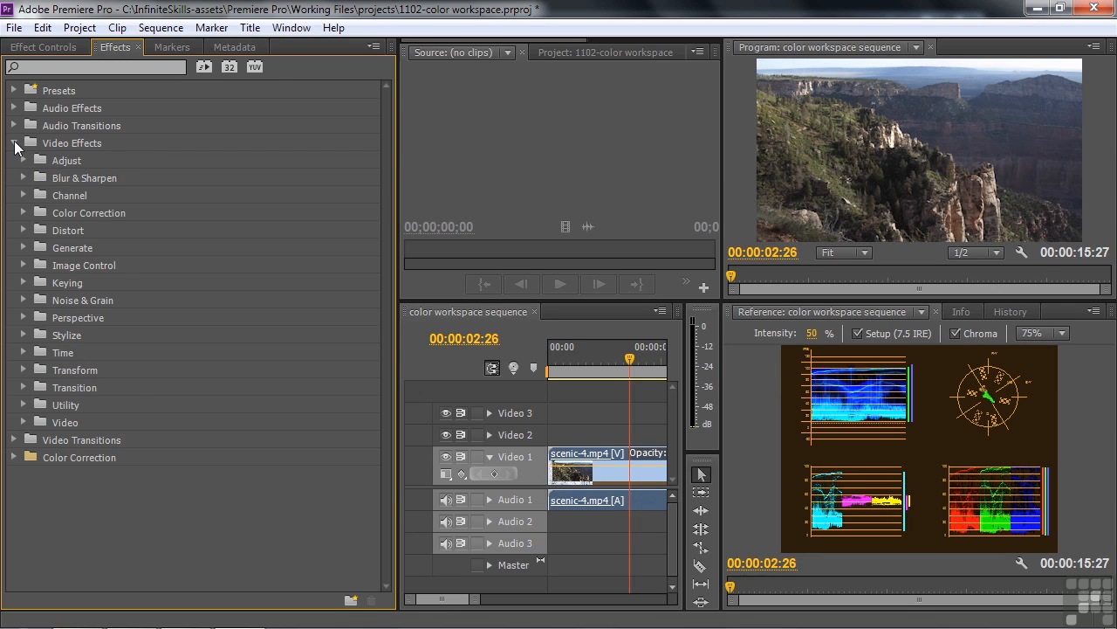
{"action": "left_click", "coordinate": [23, 161]}
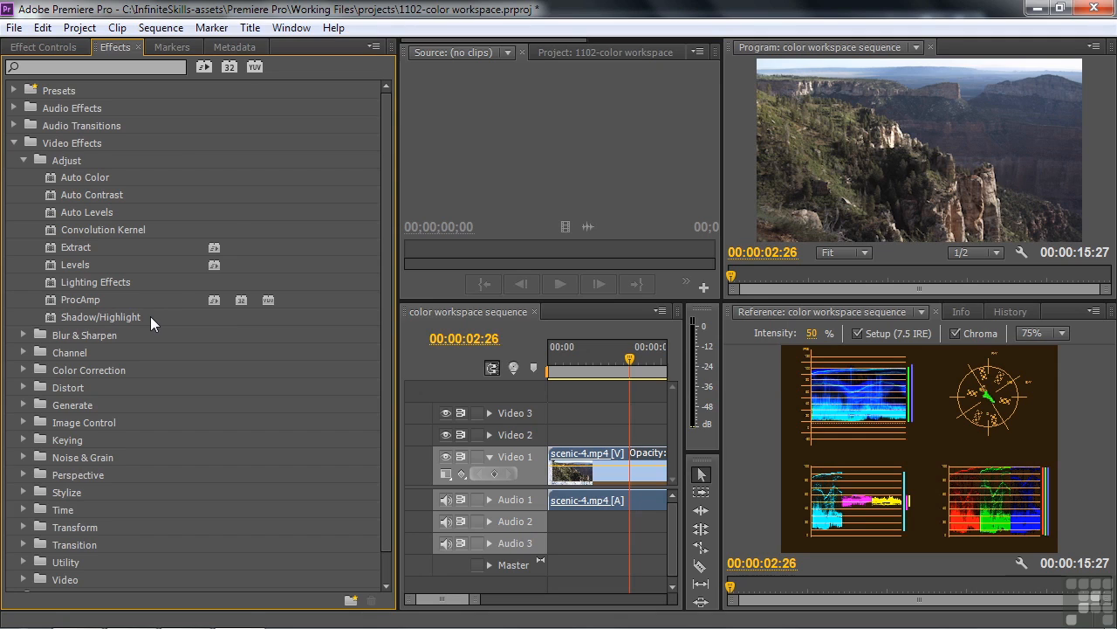
{"action": "left_click", "coordinate": [22, 158]}
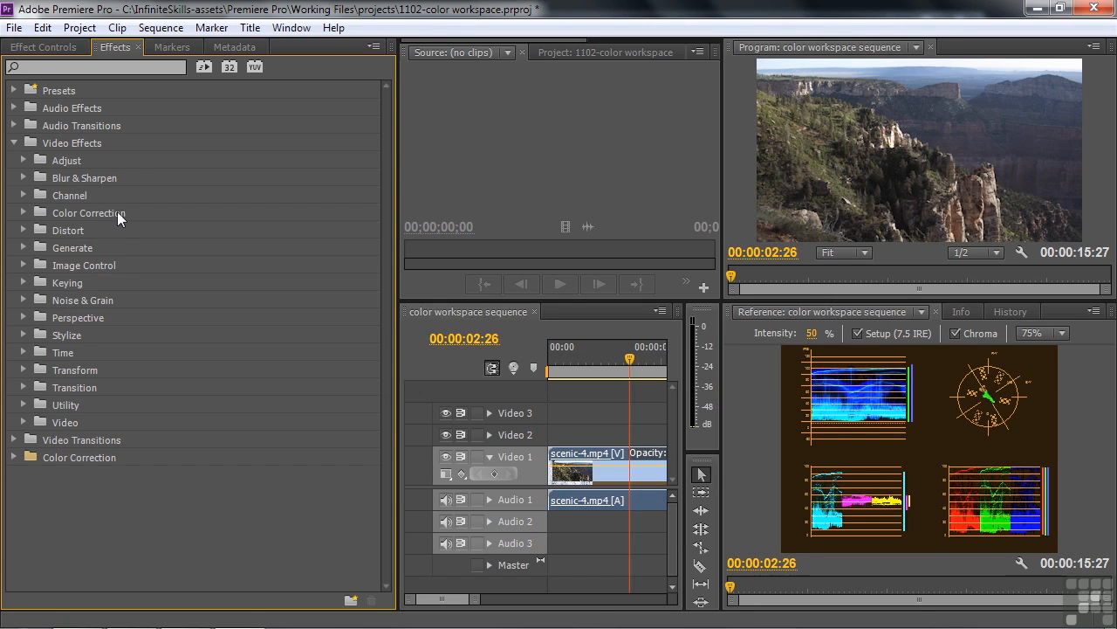
- Apply the Fast Color Corrector video effect to the scenic-4.mp4 clip and view its settings
{"action": "left_click", "coordinate": [24, 212]}
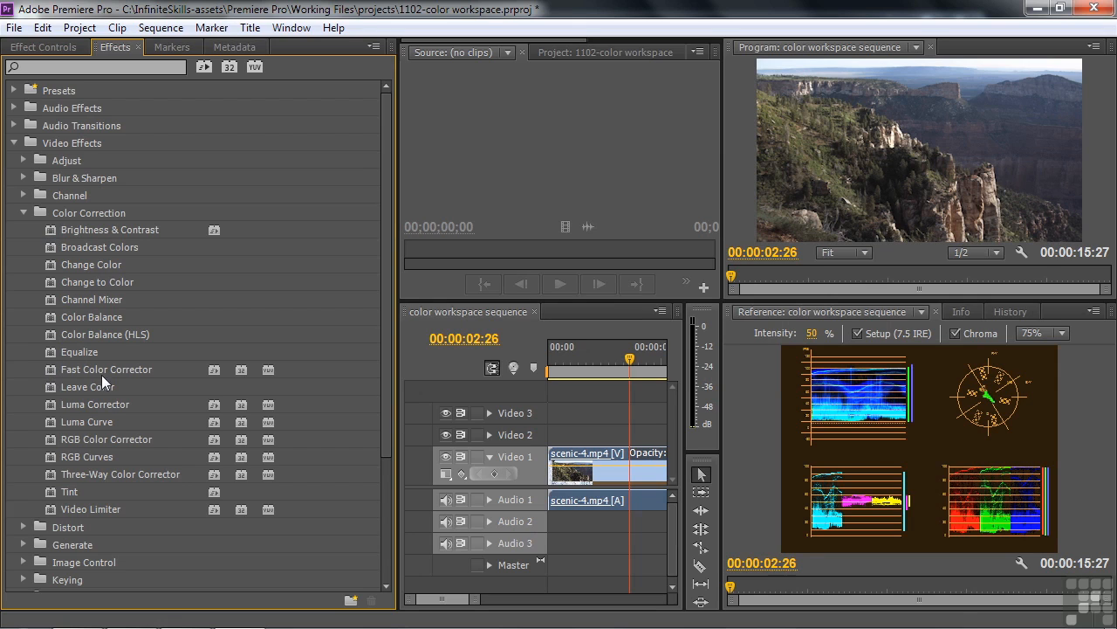
{"action": "double_click", "coordinate": [59, 365]}
{"action": "left_click", "coordinate": [48, 47]}
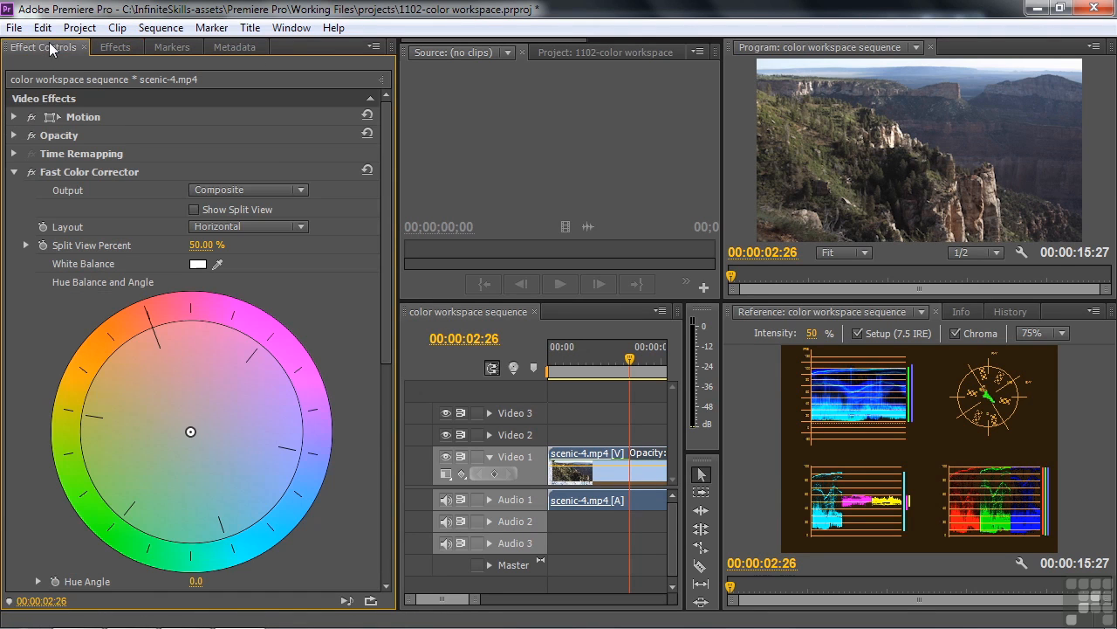
{"action": "left_click_drag", "start_coordinate": [386, 317], "coordinate": [419, 240]}
- Add the Fast Color Corrector effect to the custom Color Correction bin
{"action": "left_click", "coordinate": [111, 47]}
{"action": "left_click_drag", "start_coordinate": [384, 416], "coordinate": [378, 575]}
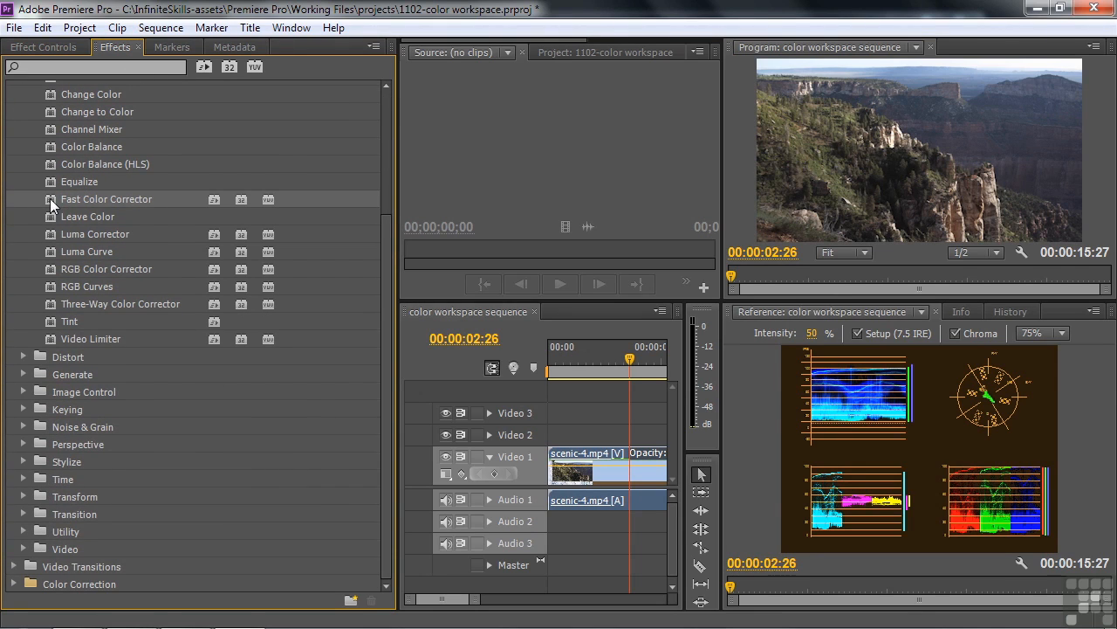
{"action": "left_click_drag", "start_coordinate": [49, 199], "coordinate": [78, 583]}
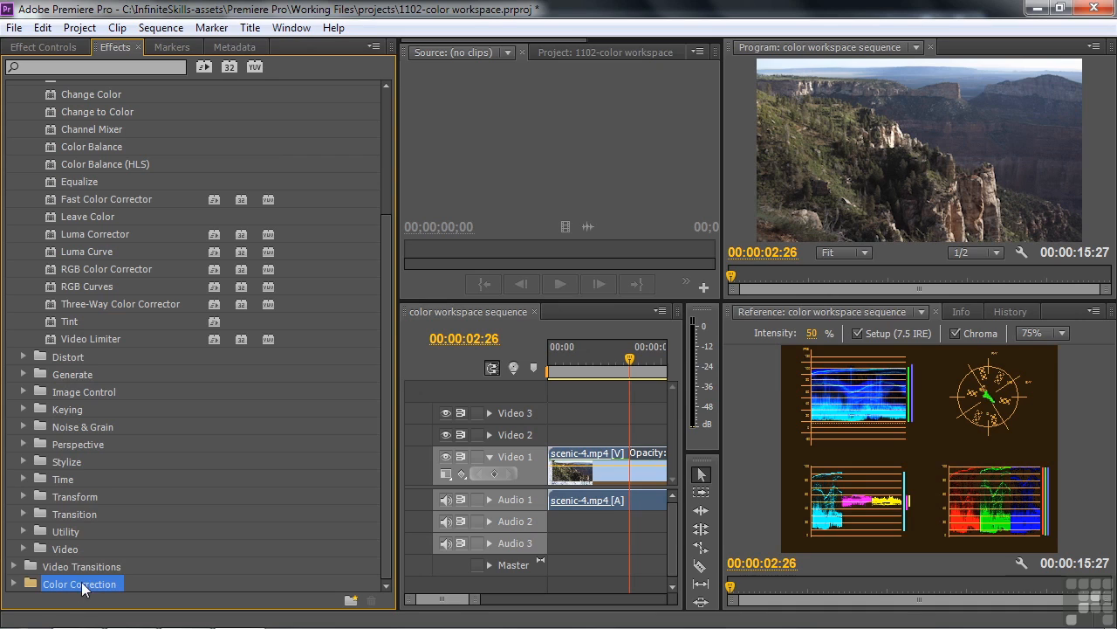
- Apply the Luma Curve effect to the scenic-4.mp4 clip and collapse the settings of both color effects
{"action": "left_click", "coordinate": [50, 253]}
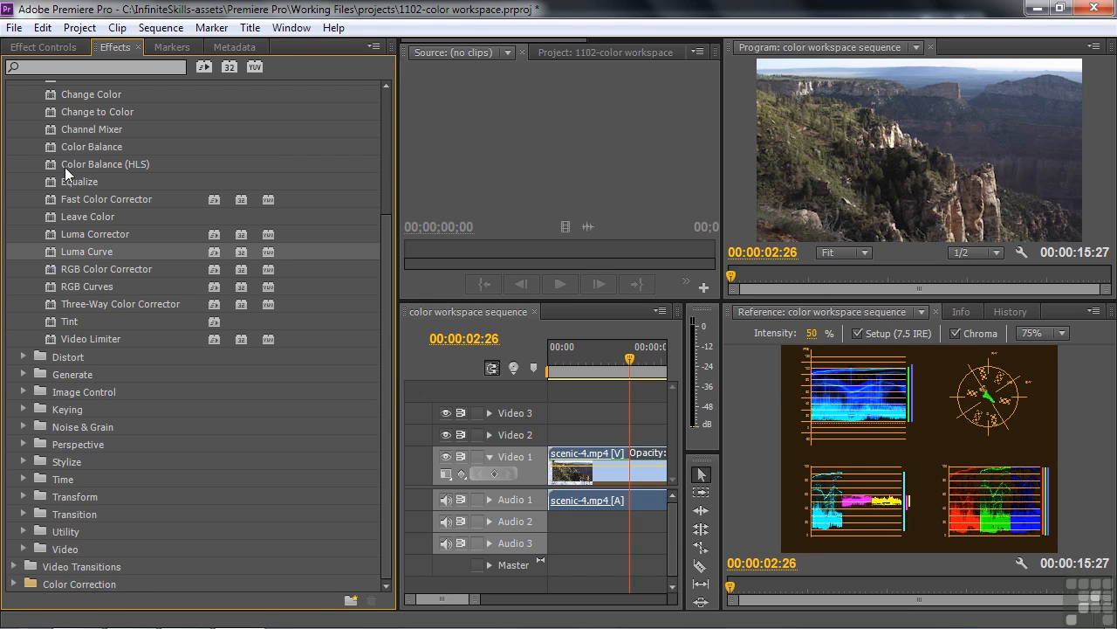
{"action": "left_click", "coordinate": [42, 44]}
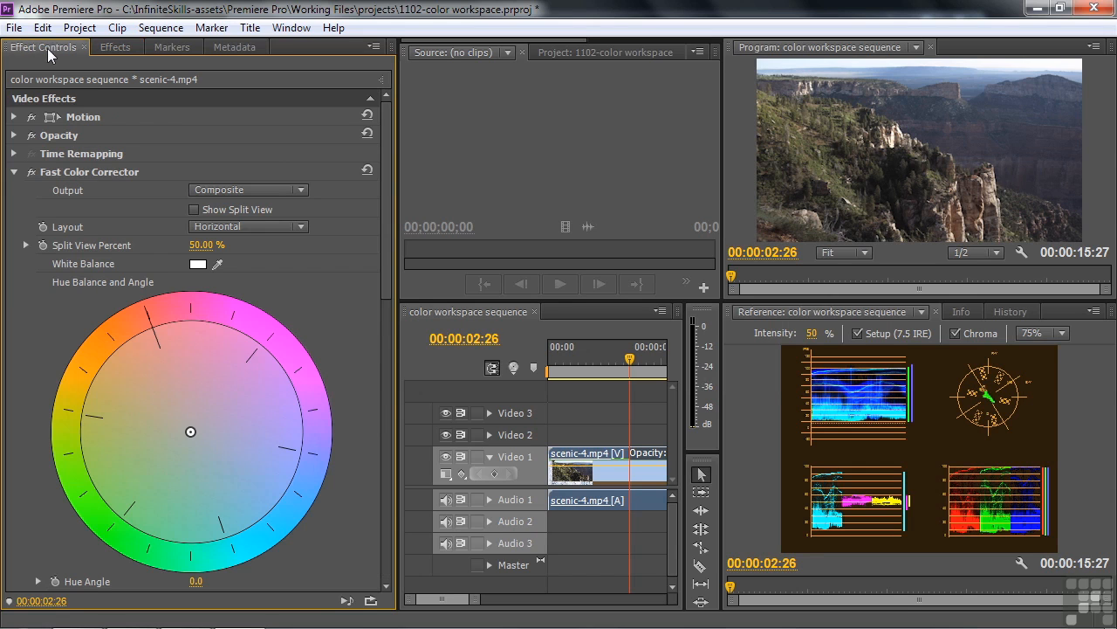
{"action": "left_click", "coordinate": [15, 172]}
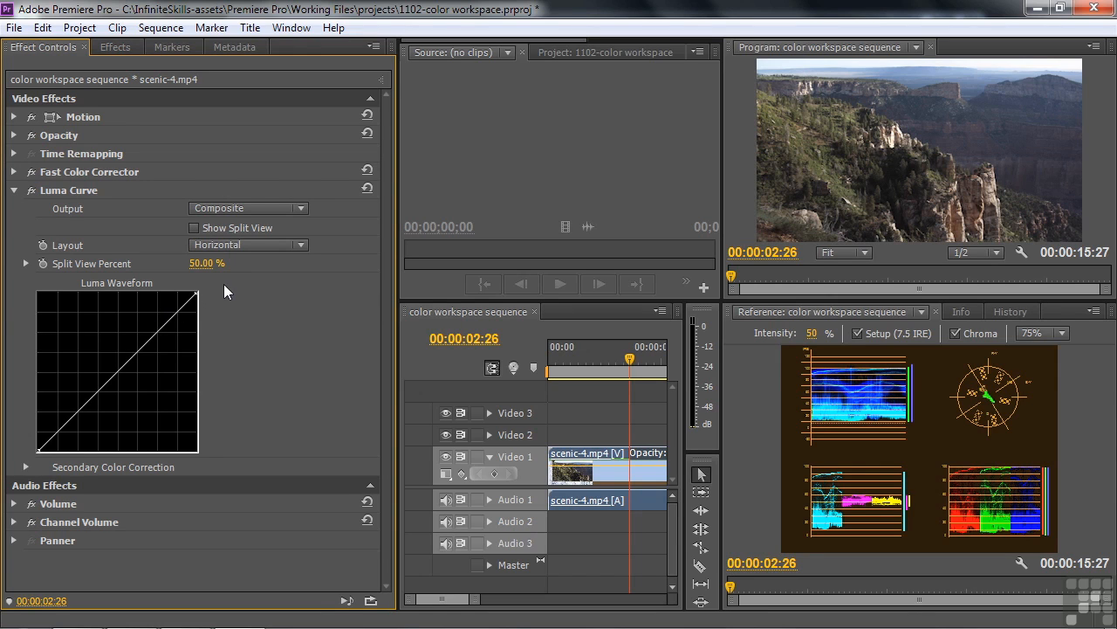
{"action": "left_click", "coordinate": [15, 191]}
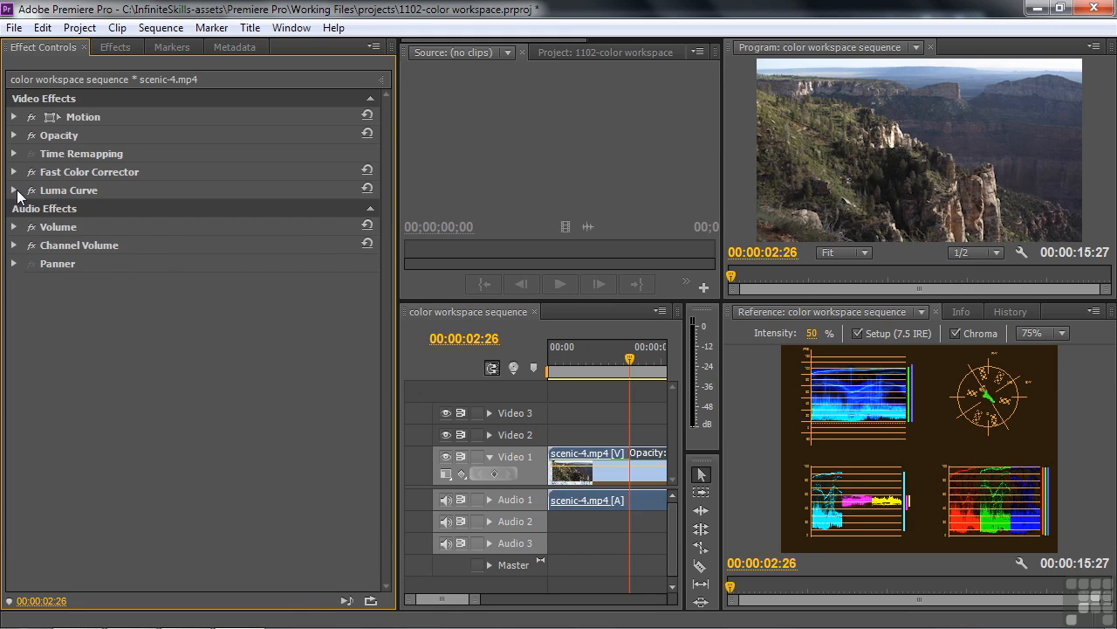
- Add the Luma Curve effect to the custom Color Correction bin
{"action": "left_click", "coordinate": [116, 48]}
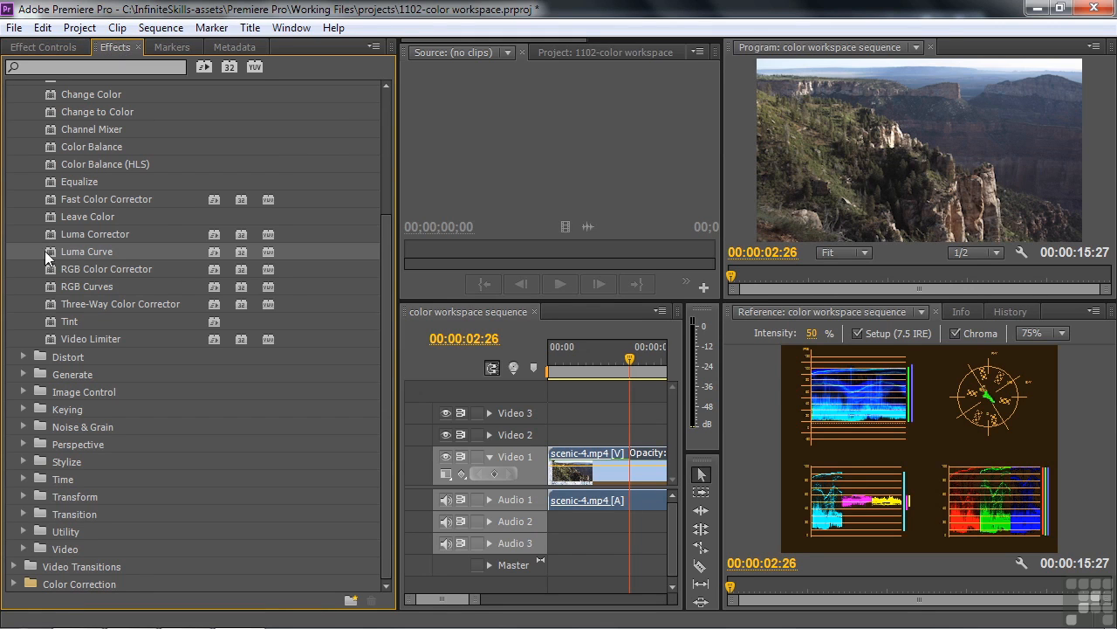
{"action": "left_click", "coordinate": [67, 583]}
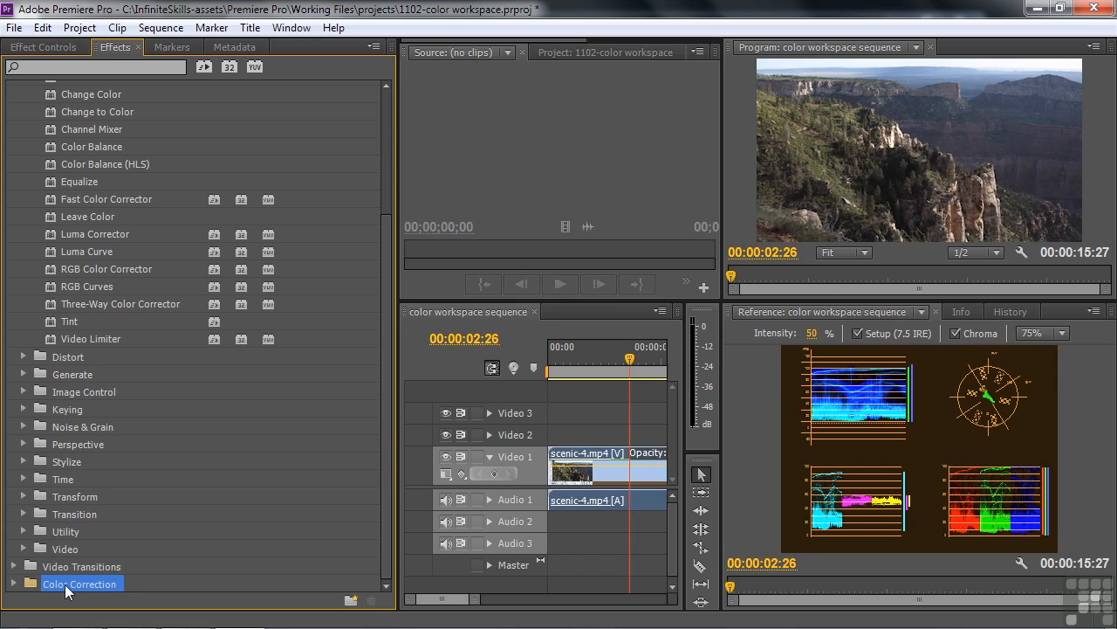
- Apply the Three-Way Color Corrector effect to the scenic-4.mp4 clip and view its settings
{"action": "left_click", "coordinate": [53, 302]}
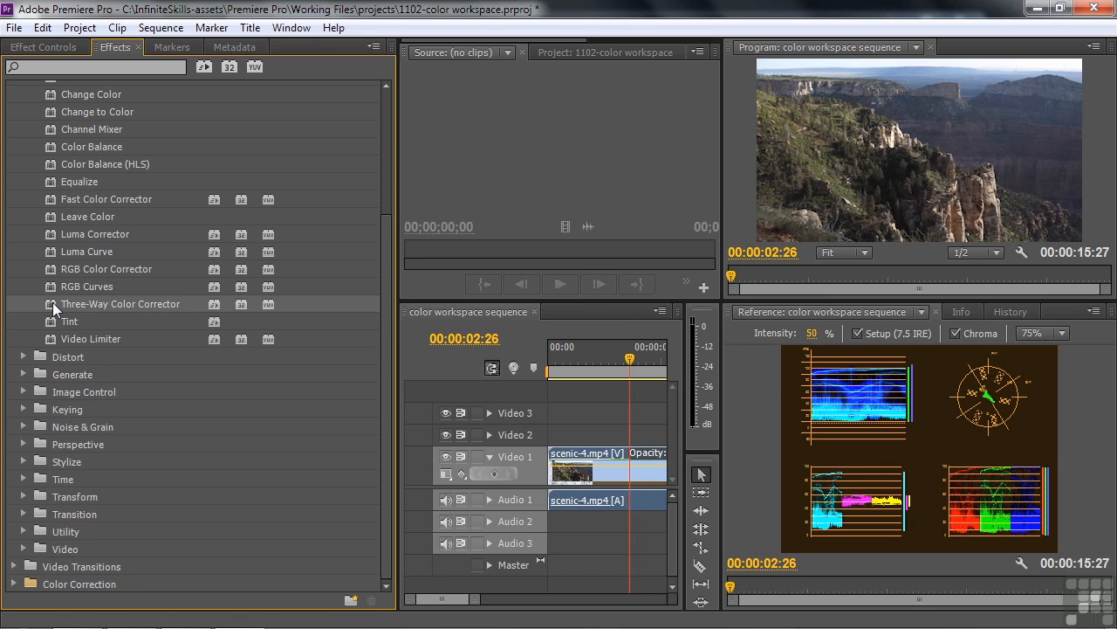
{"action": "left_click", "coordinate": [53, 49]}
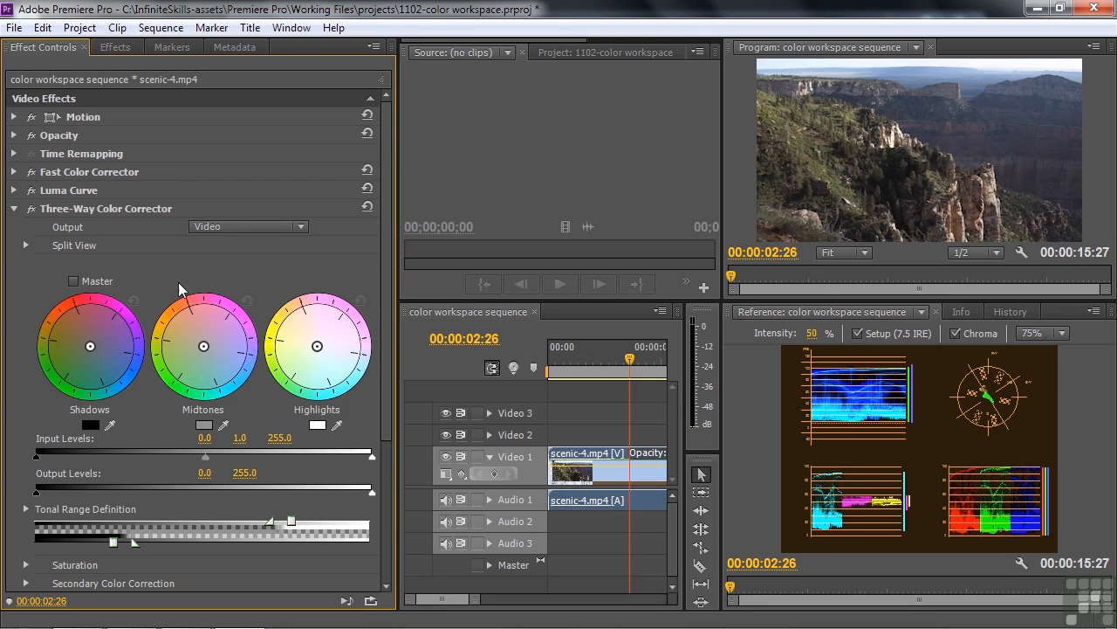
- Collapse the Three-Way Color Corrector settings and add that effect to the custom Color Correction bin
{"action": "left_click", "coordinate": [14, 209]}
{"action": "left_click", "coordinate": [107, 48]}
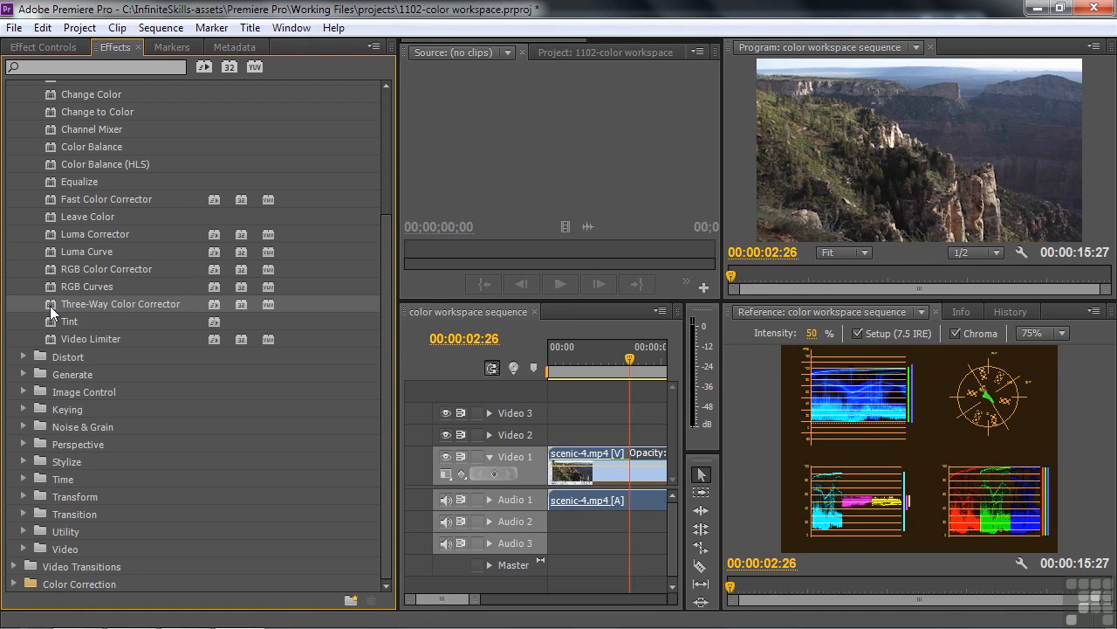
{"action": "left_click", "coordinate": [73, 586]}
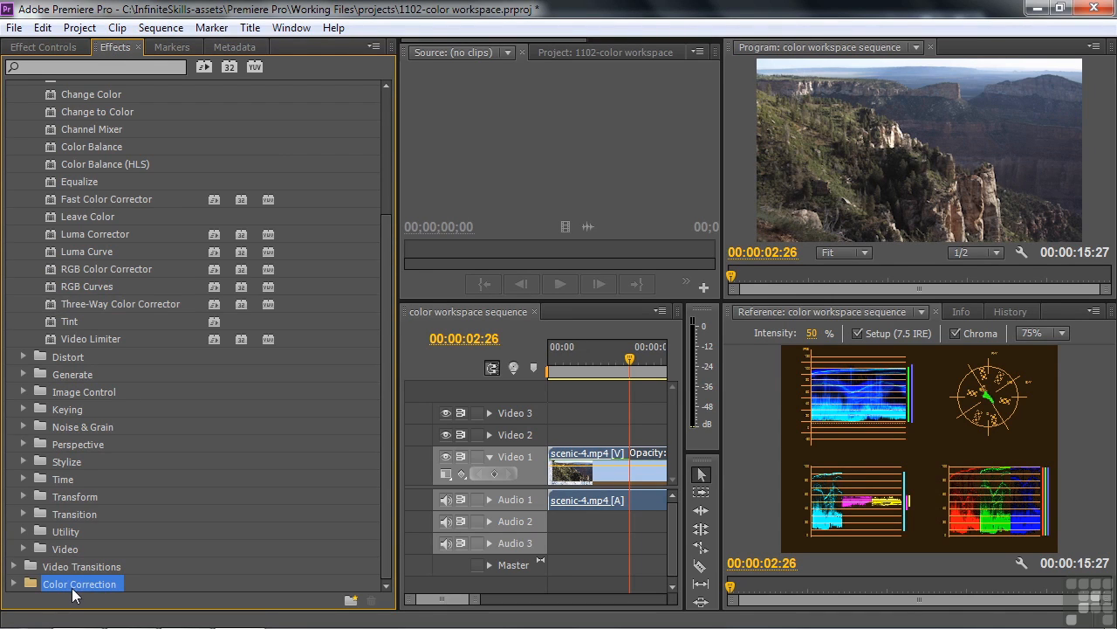
- Apply the RGB Curves effect to the scenic-4.mp4 clip and add the effect to the custom Color Correction bin
{"action": "left_click", "coordinate": [55, 286]}
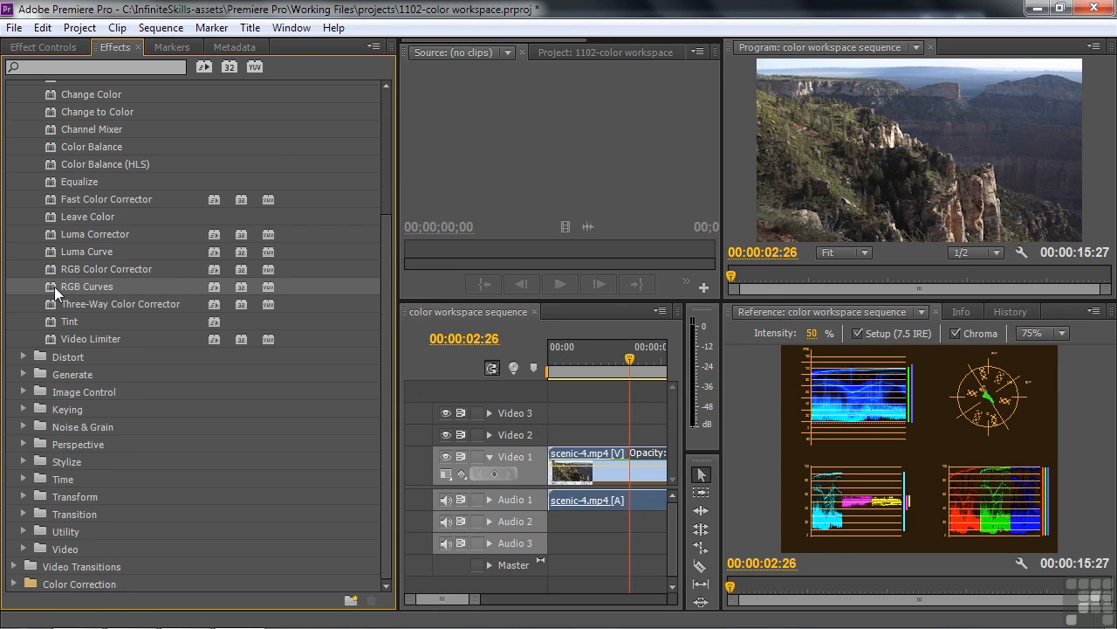
{"action": "left_click", "coordinate": [34, 46]}
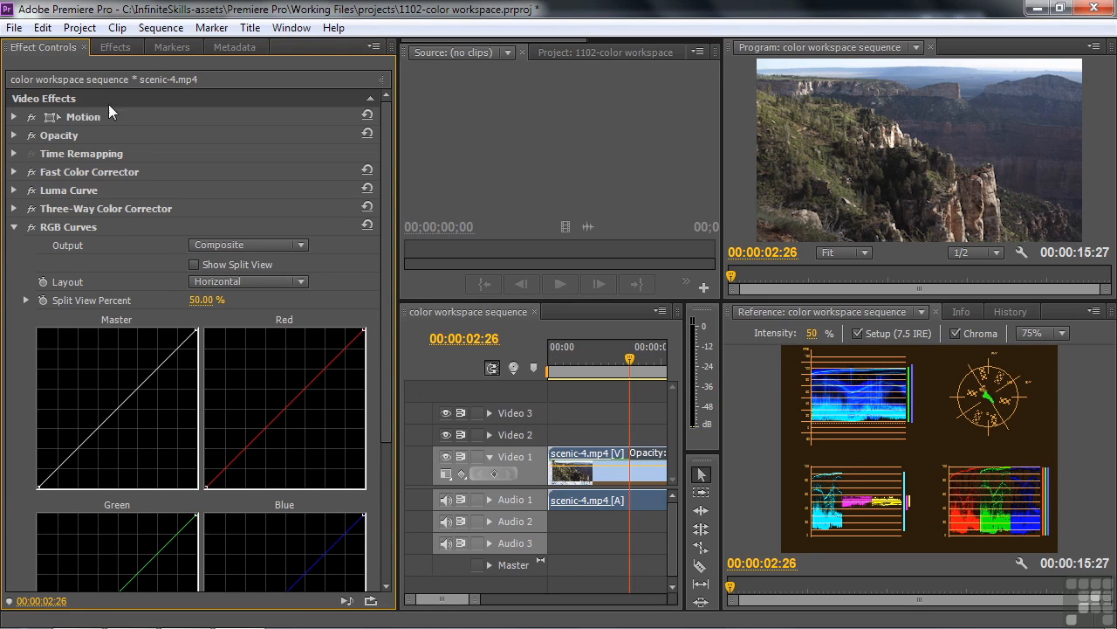
{"action": "left_click", "coordinate": [112, 48]}
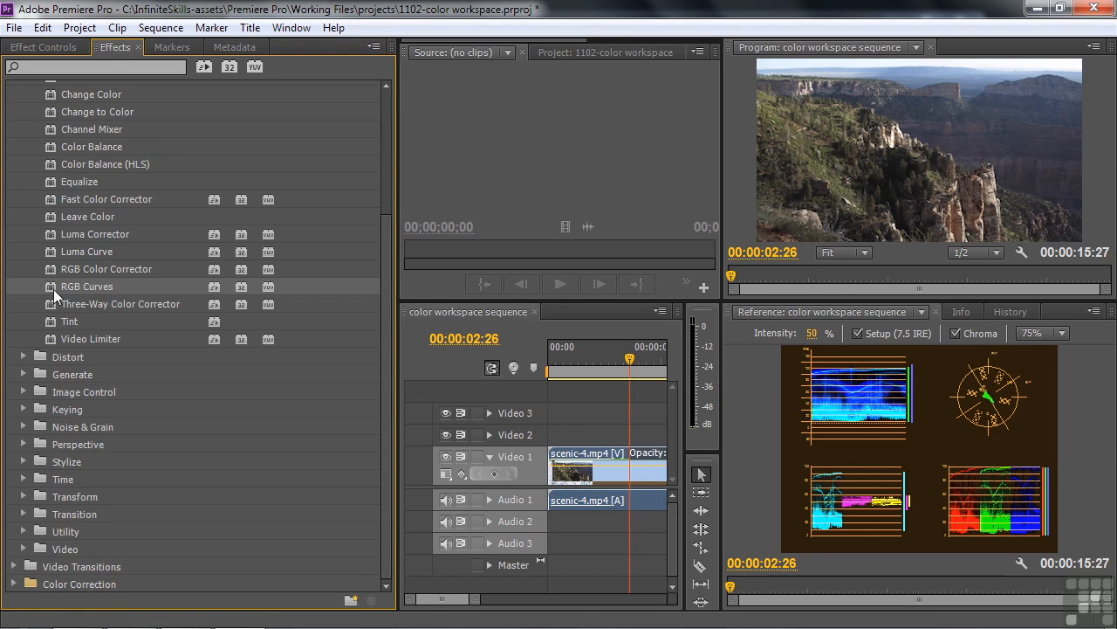
{"action": "left_click", "coordinate": [73, 585]}
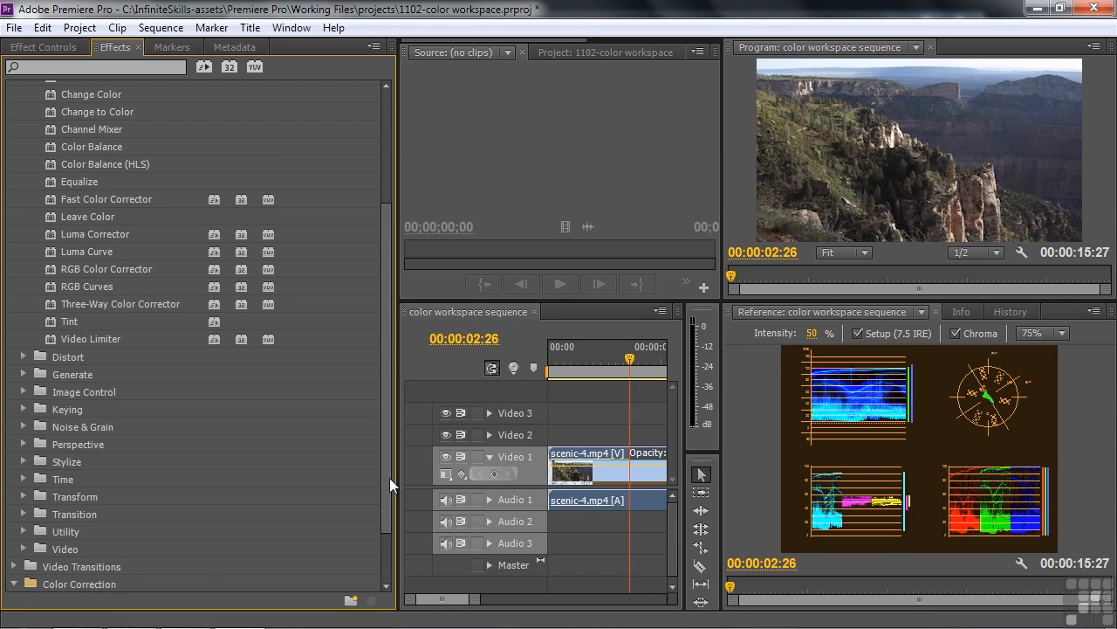
{"action": "scroll", "coordinate": [377, 540], "scroll_direction": "down", "scroll_amount": 4}
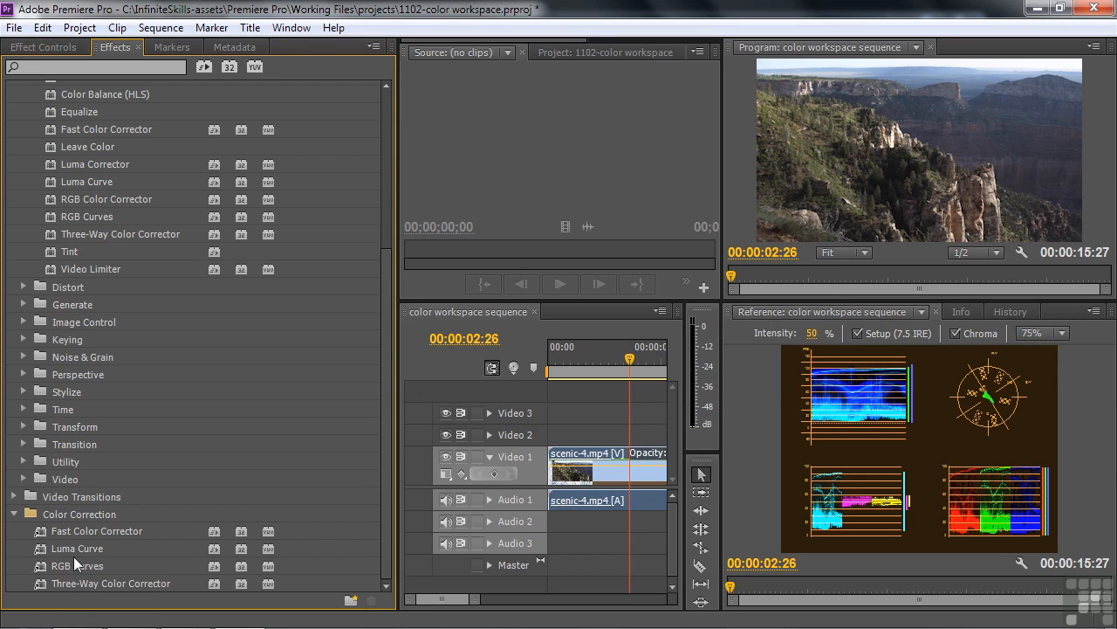
{"action": "left_click", "coordinate": [15, 512]}
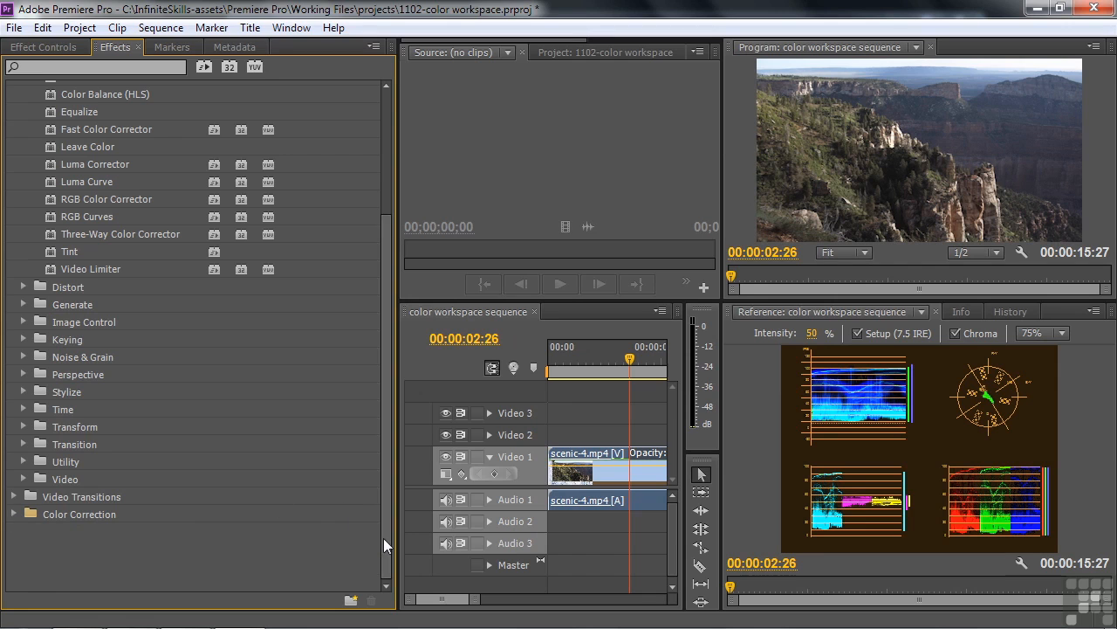
- Add the Change to Color, Leave Color and Tint effects to the custom Color Correction bin
{"action": "scroll", "coordinate": [384, 538], "scroll_direction": "up", "scroll_amount": 3}
{"action": "left_click_drag", "start_coordinate": [387, 513], "coordinate": [392, 398]}
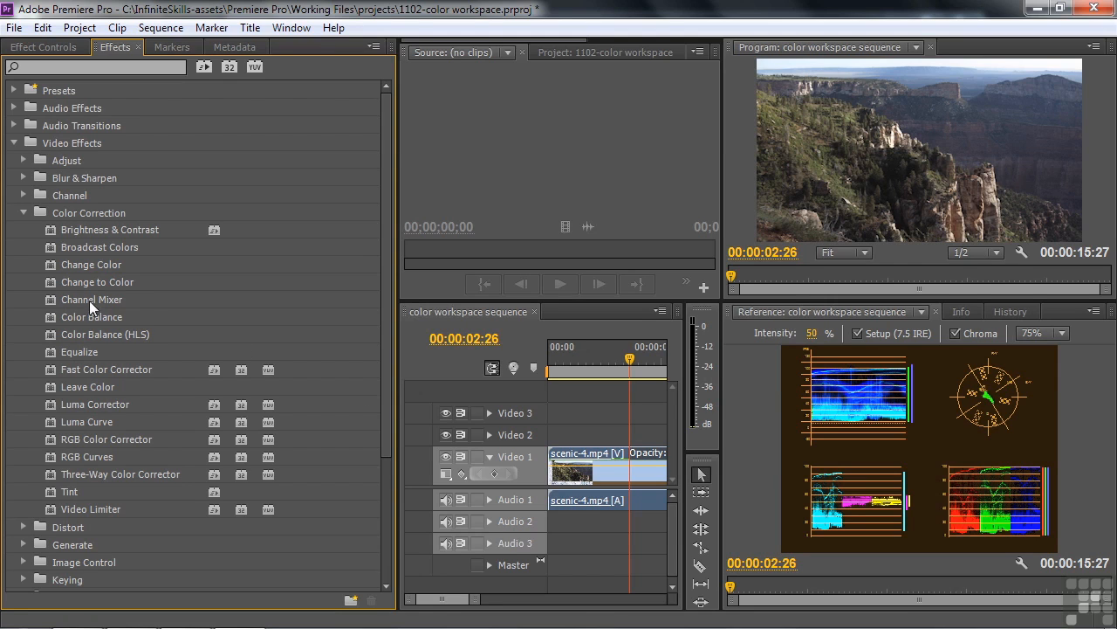
{"action": "left_click", "coordinate": [53, 284]}
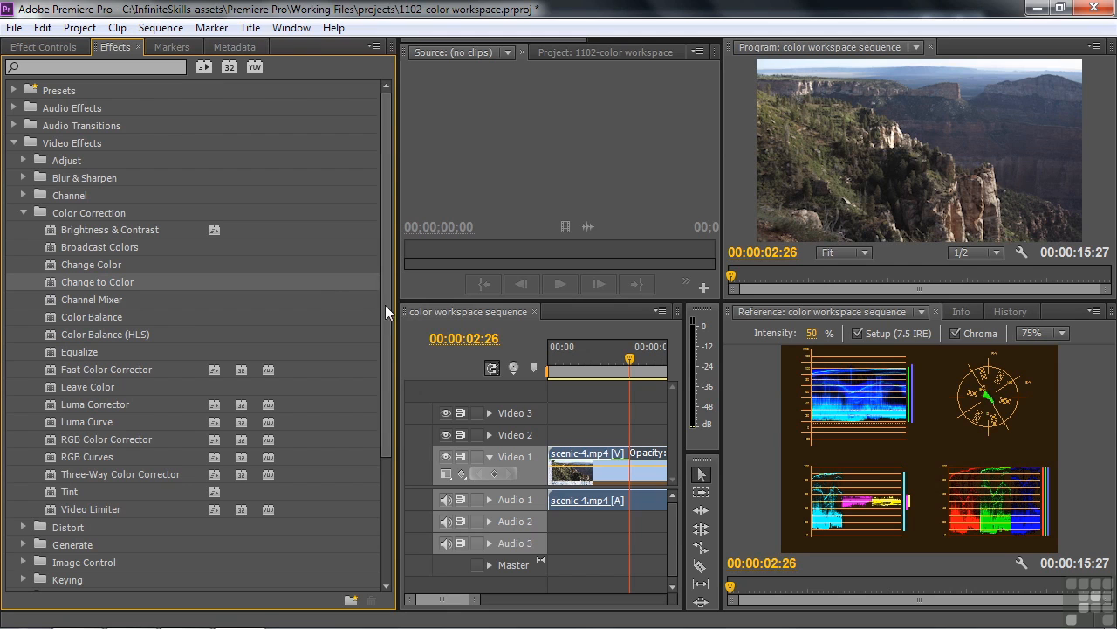
{"action": "left_click_drag", "start_coordinate": [386, 310], "coordinate": [376, 429]}
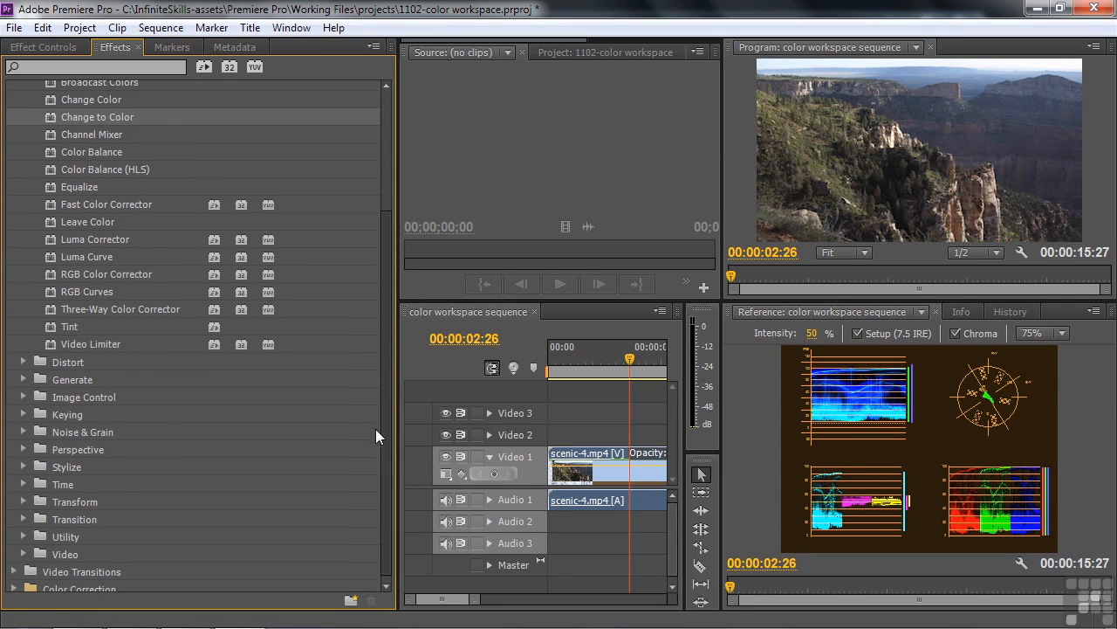
{"action": "left_click_drag", "start_coordinate": [57, 118], "coordinate": [77, 585]}
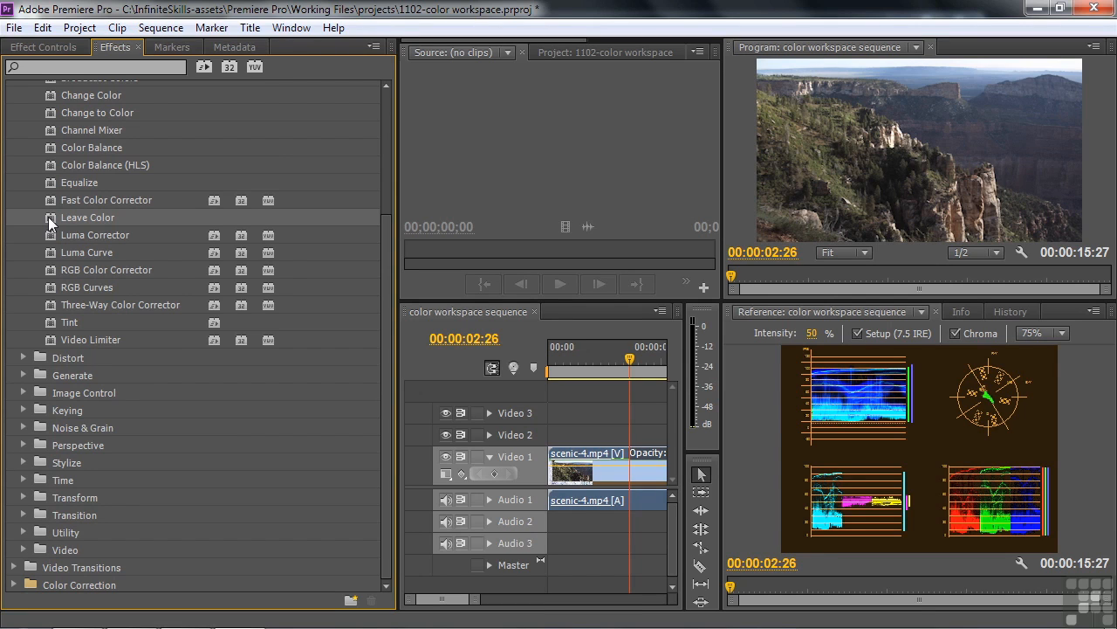
{"action": "left_click_drag", "start_coordinate": [48, 217], "coordinate": [63, 587]}
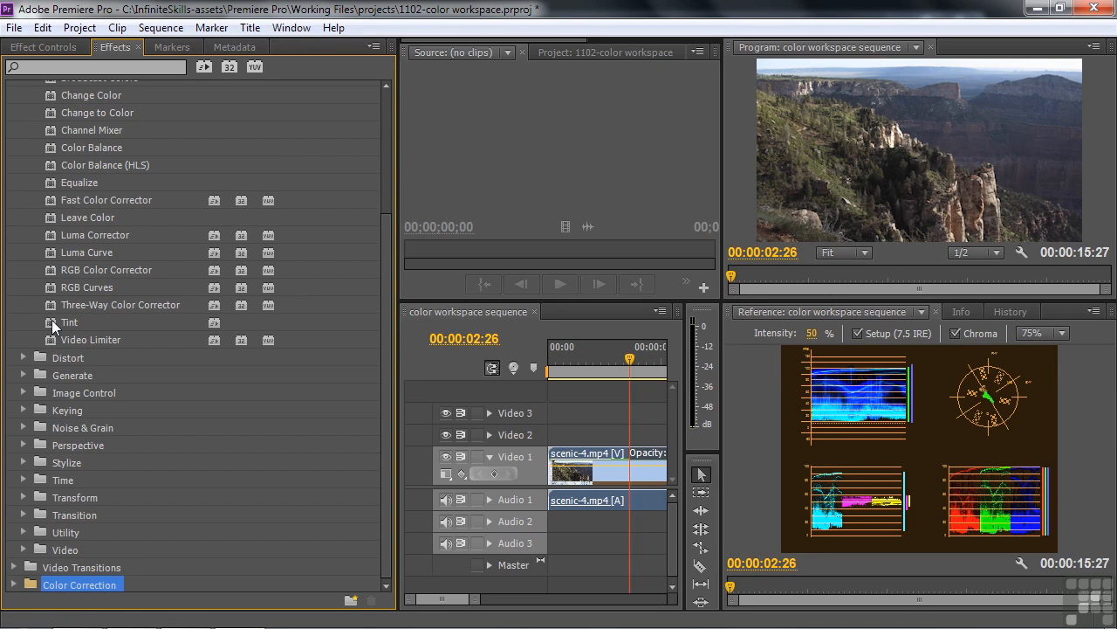
{"action": "left_click_drag", "start_coordinate": [52, 320], "coordinate": [81, 588]}
- Add the Paint Bucket effect from the Generate category to the custom Color Correction bin and collapse that category
{"action": "left_click", "coordinate": [23, 373]}
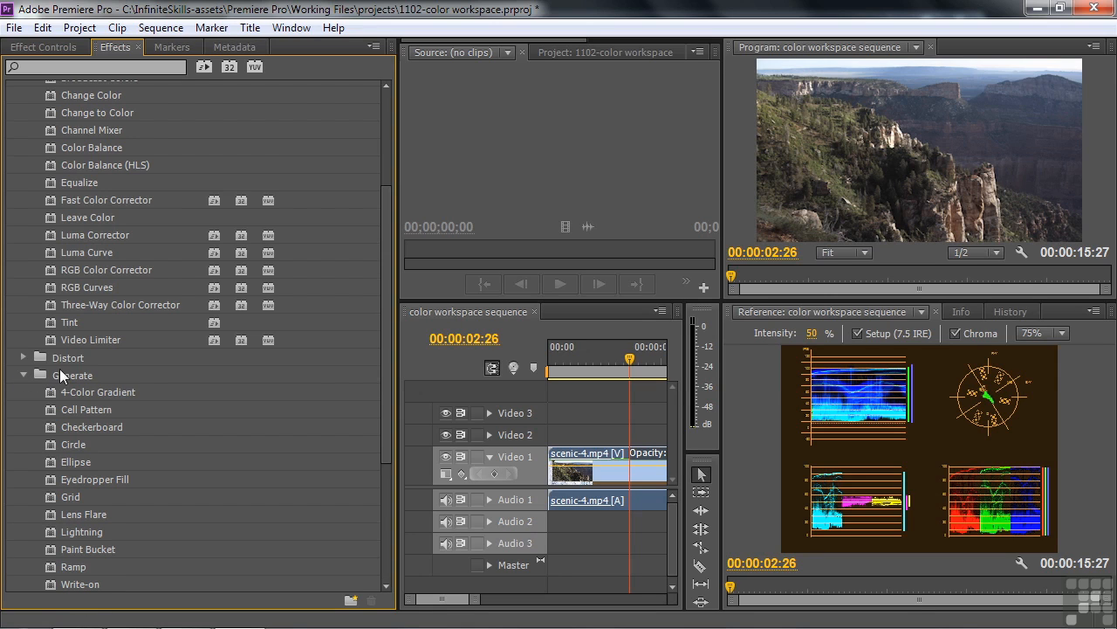
{"action": "left_click_drag", "start_coordinate": [387, 352], "coordinate": [380, 492]}
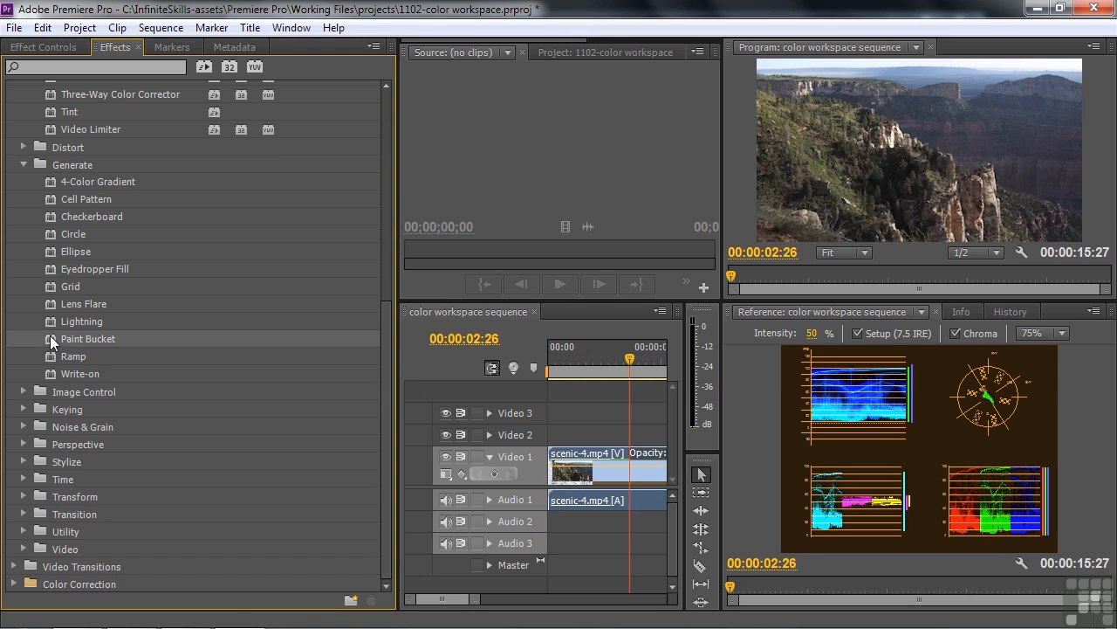
{"action": "left_click", "coordinate": [79, 584]}
{"action": "left_click", "coordinate": [24, 164]}
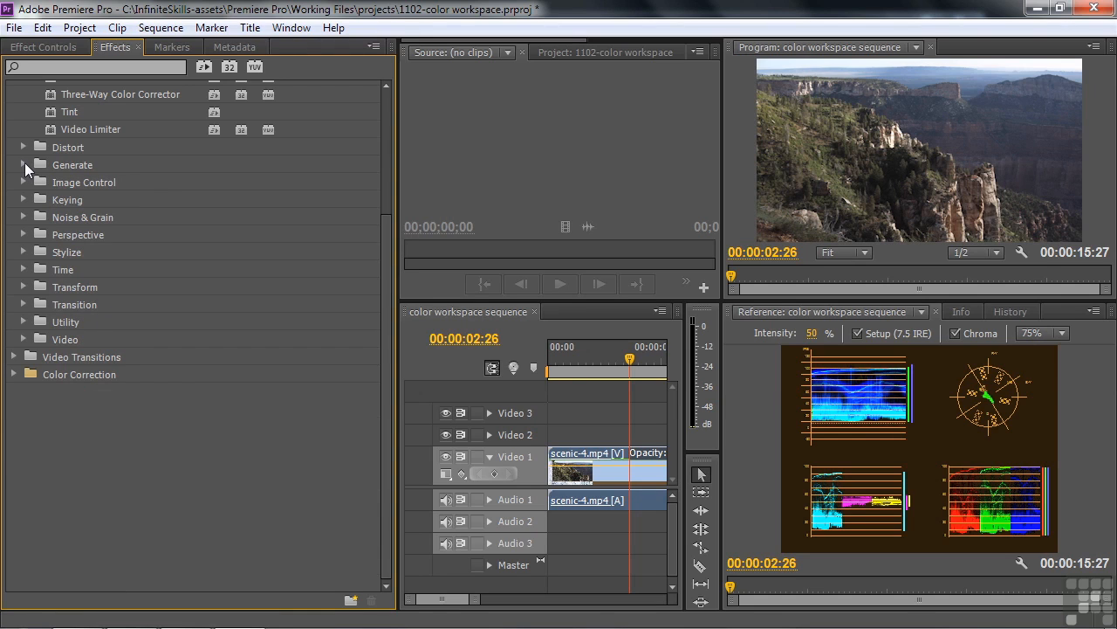
- Add the Track Matte Key effect from the Keying category to the custom Color Correction bin and collapse that category
{"action": "left_click", "coordinate": [24, 181]}
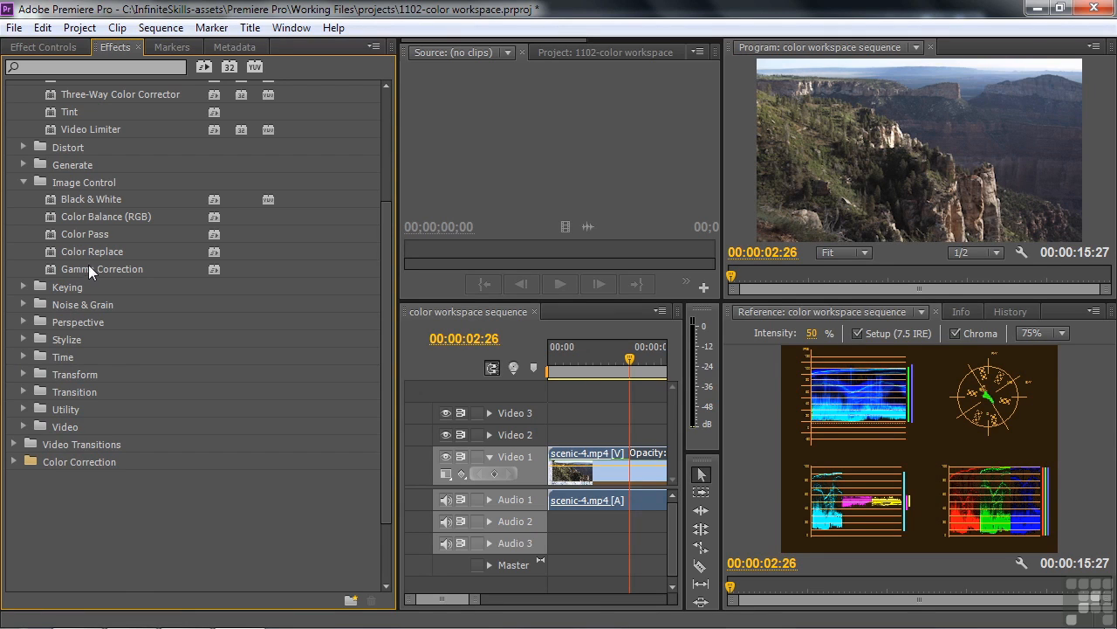
{"action": "left_click", "coordinate": [23, 181]}
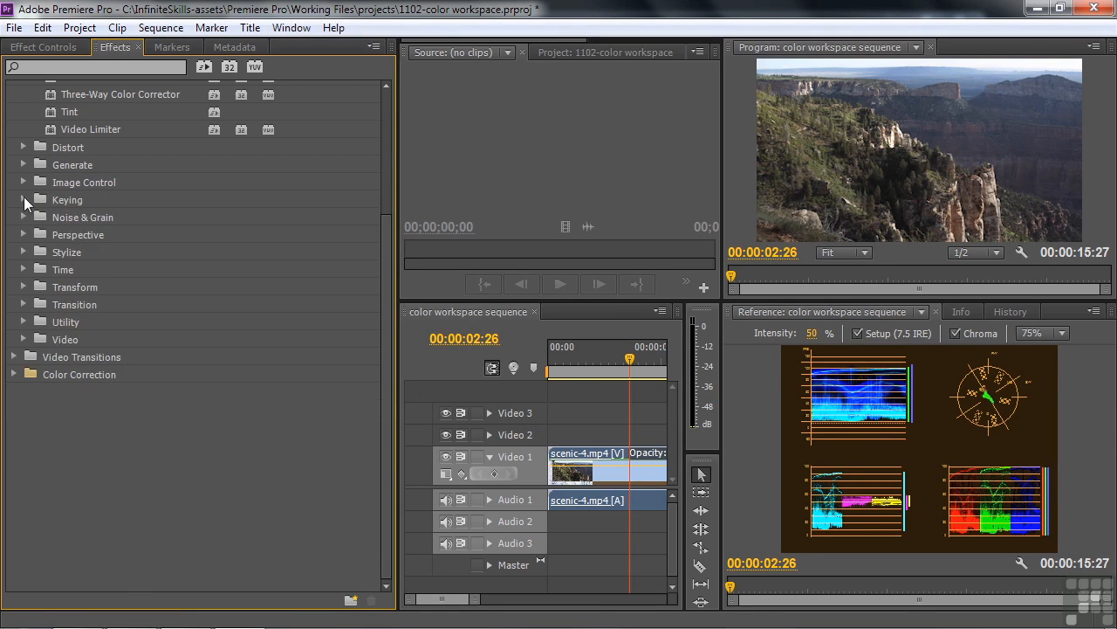
{"action": "left_click", "coordinate": [23, 199]}
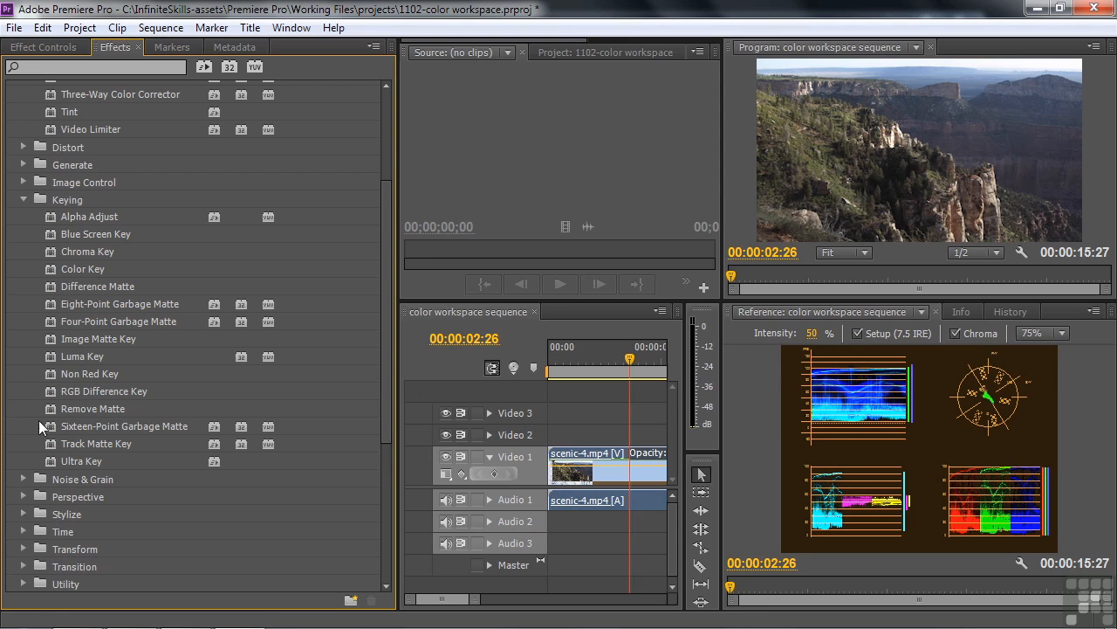
{"action": "left_click", "coordinate": [52, 443]}
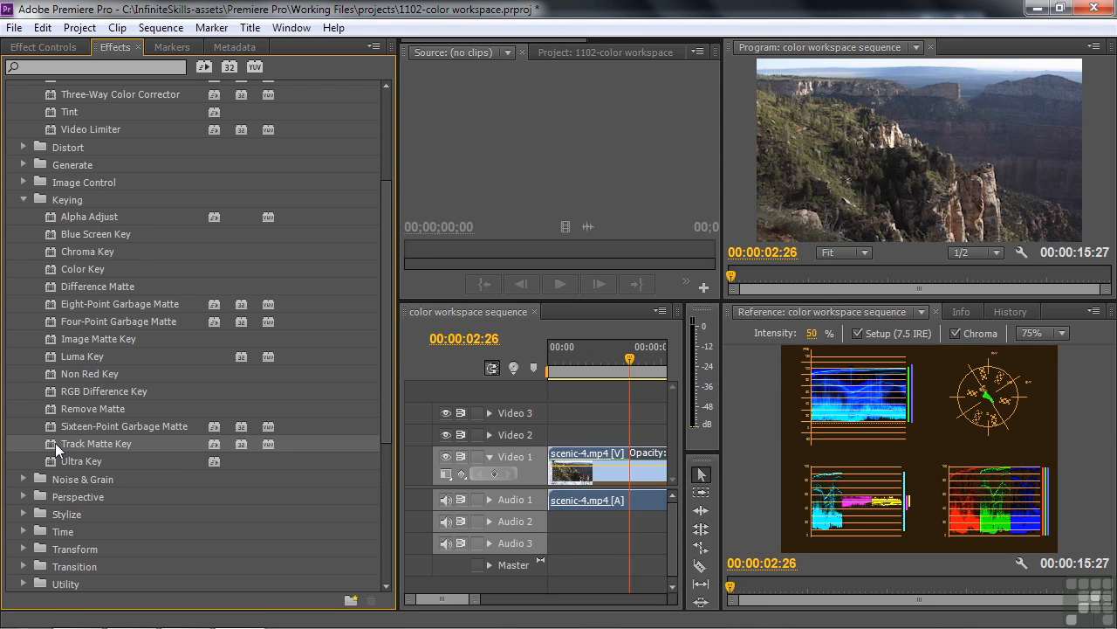
{"action": "scroll", "coordinate": [385, 363], "scroll_direction": "up", "scroll_amount": 3}
{"action": "scroll", "coordinate": [387, 400], "scroll_direction": "down", "scroll_amount": 4}
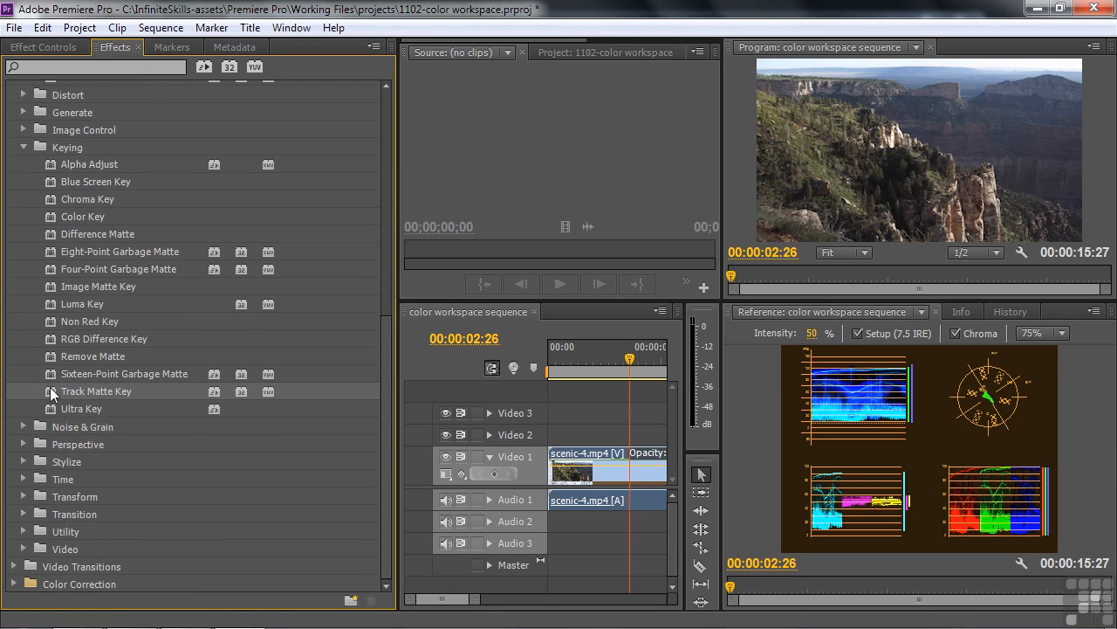
{"action": "left_click", "coordinate": [23, 146]}
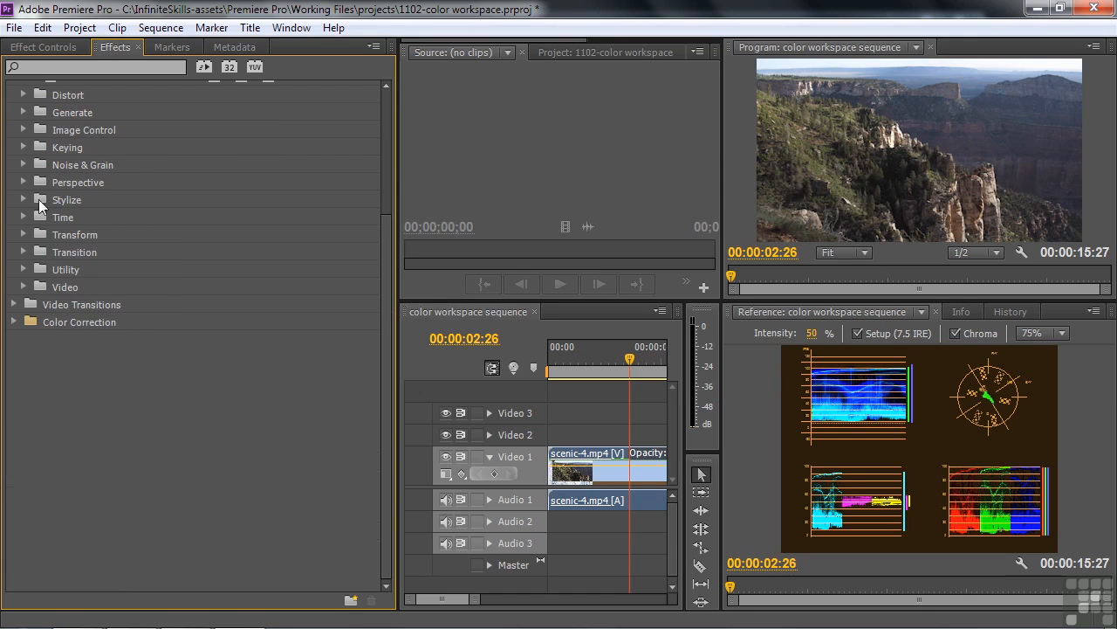
- Add the Crop effect from the Transform category to the custom Color Correction bin and expand the bin to review its contents
{"action": "left_click", "coordinate": [23, 233]}
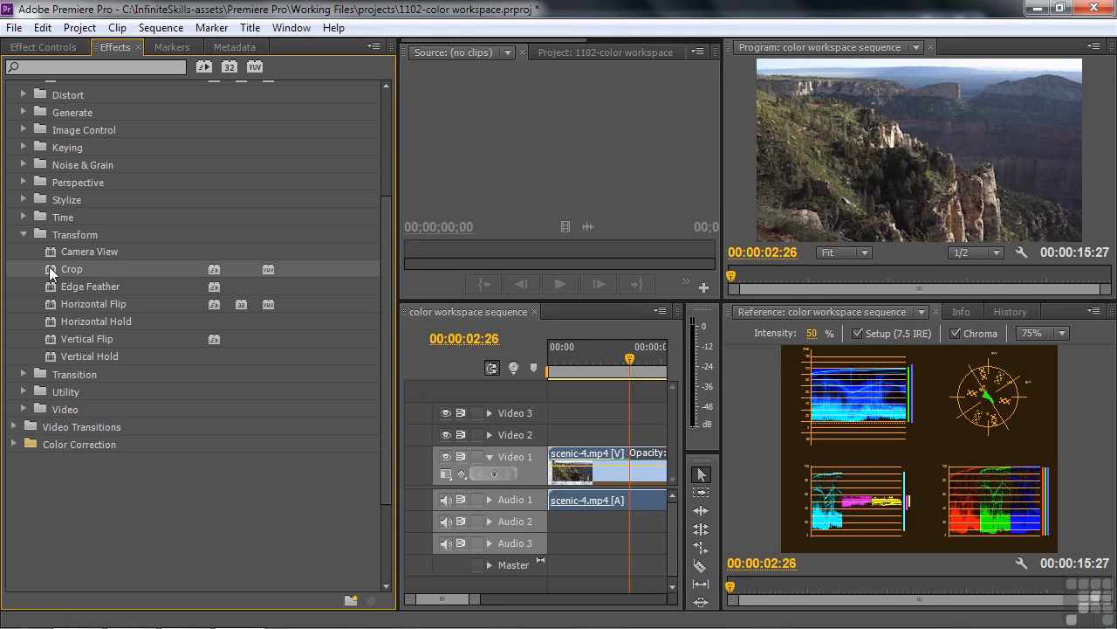
{"action": "left_click", "coordinate": [67, 445]}
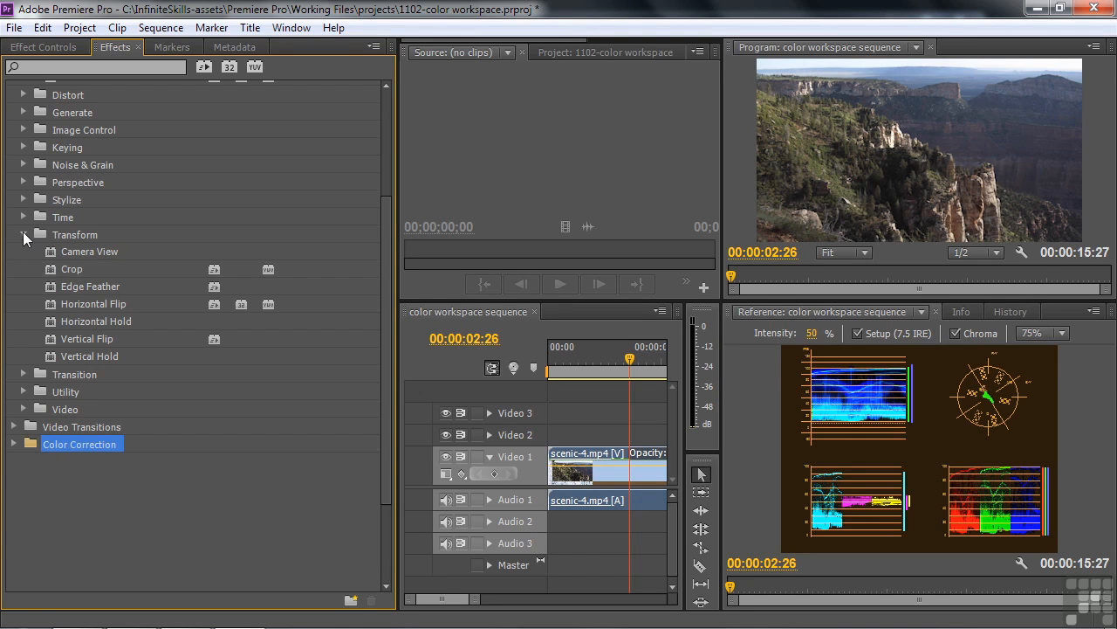
{"action": "left_click", "coordinate": [22, 234]}
{"action": "left_click", "coordinate": [13, 322]}
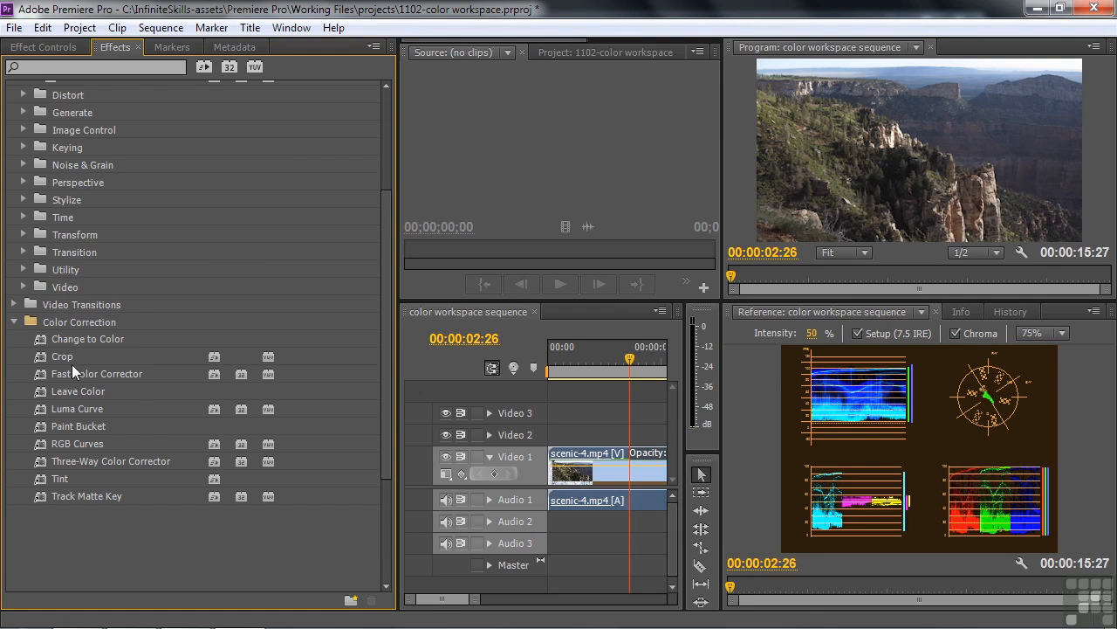